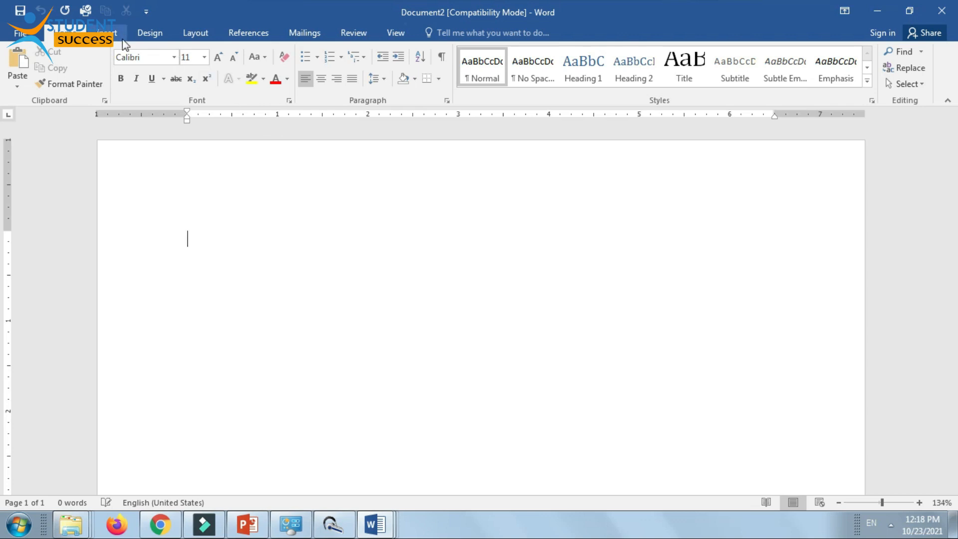
# Check the font name and font size currently set in the blank document
pyautogui.click(143, 58)
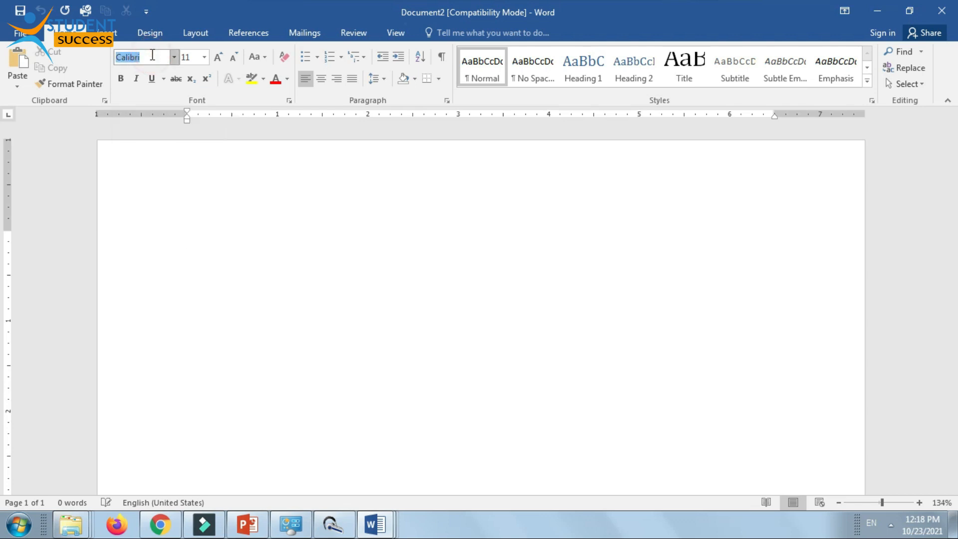
pyautogui.click(196, 55)
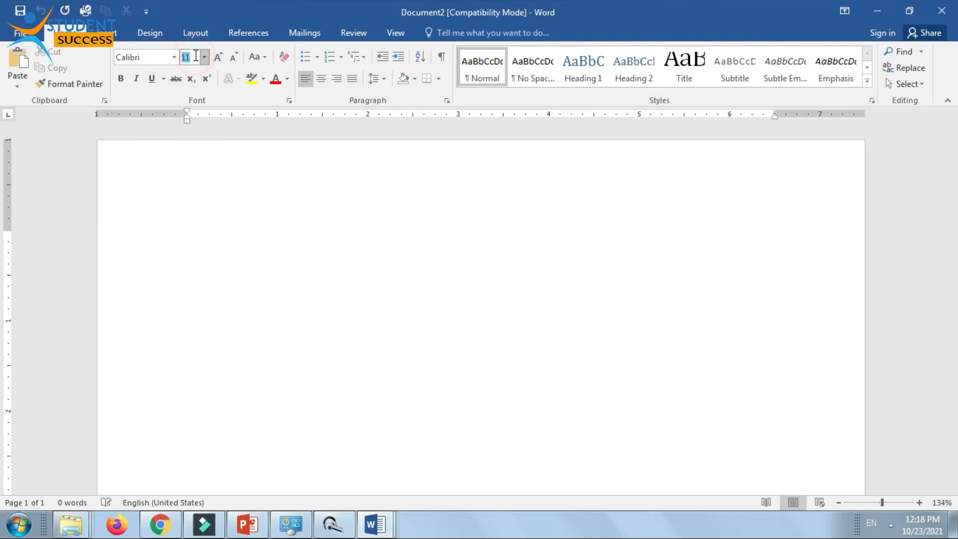
pyautogui.click(164, 58)
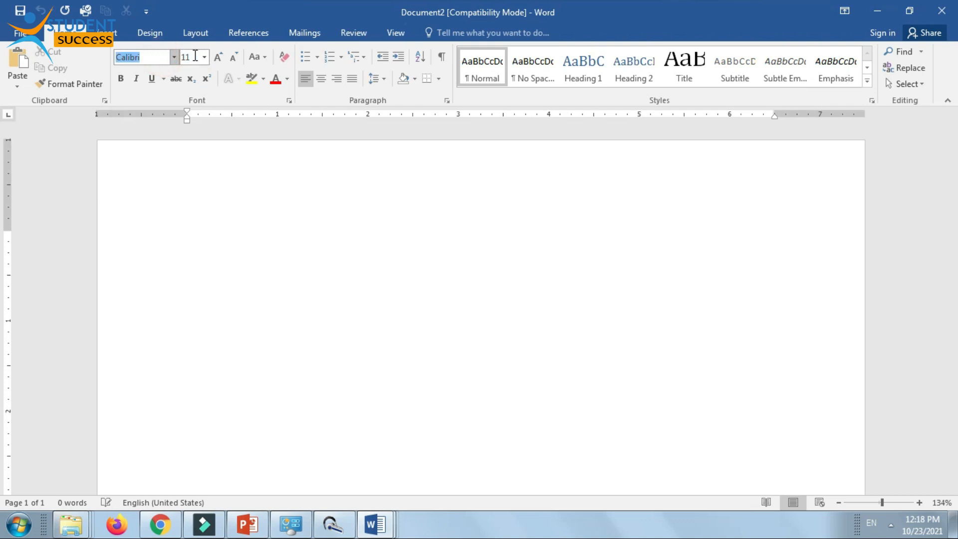
pyautogui.click(196, 56)
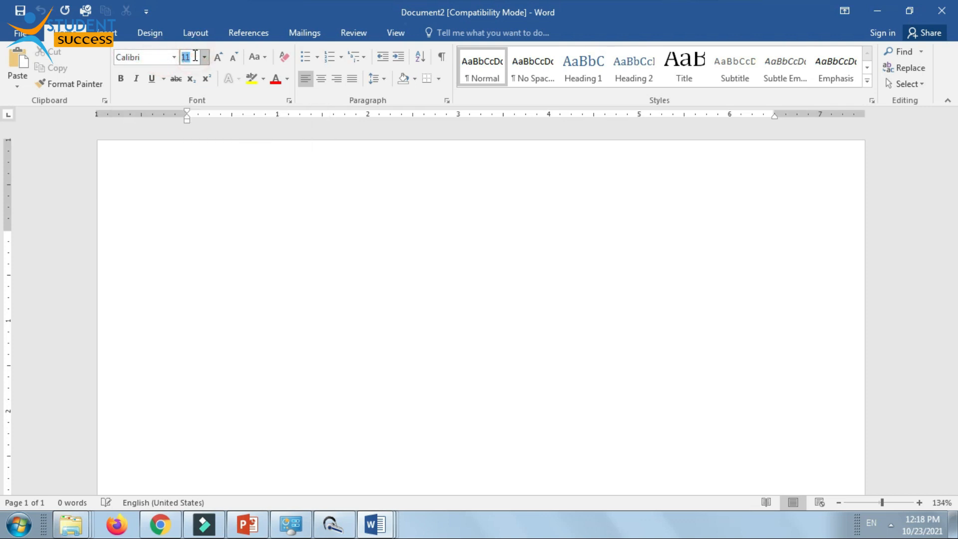
pyautogui.click(390, 285)
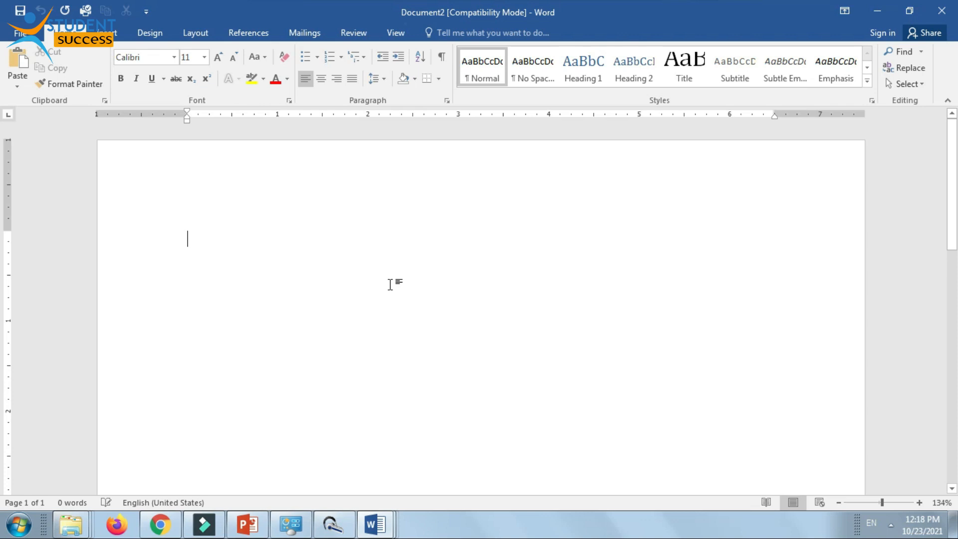
# Open the Font dialog and choose Century as the Latin text font
pyautogui.hotkey('ctrl', 'd')
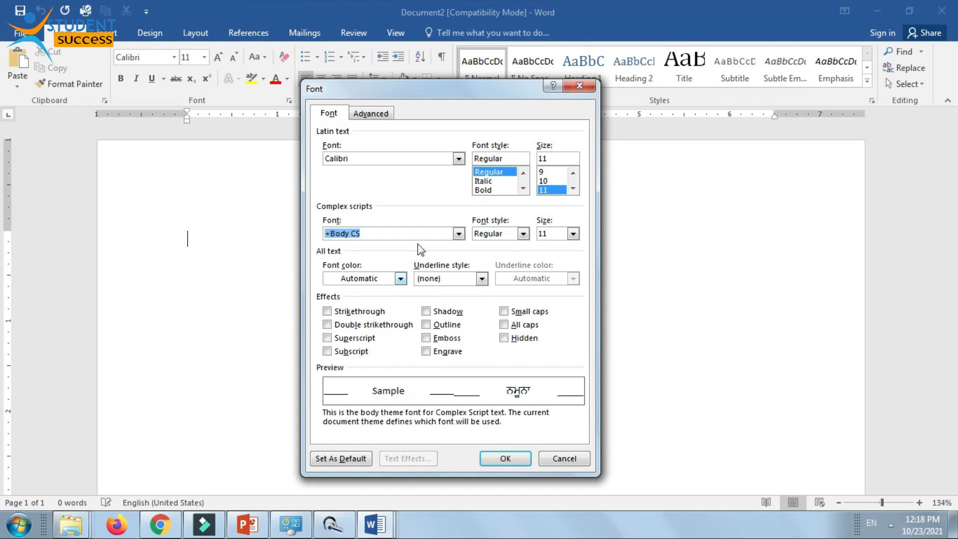
pyautogui.click(458, 159)
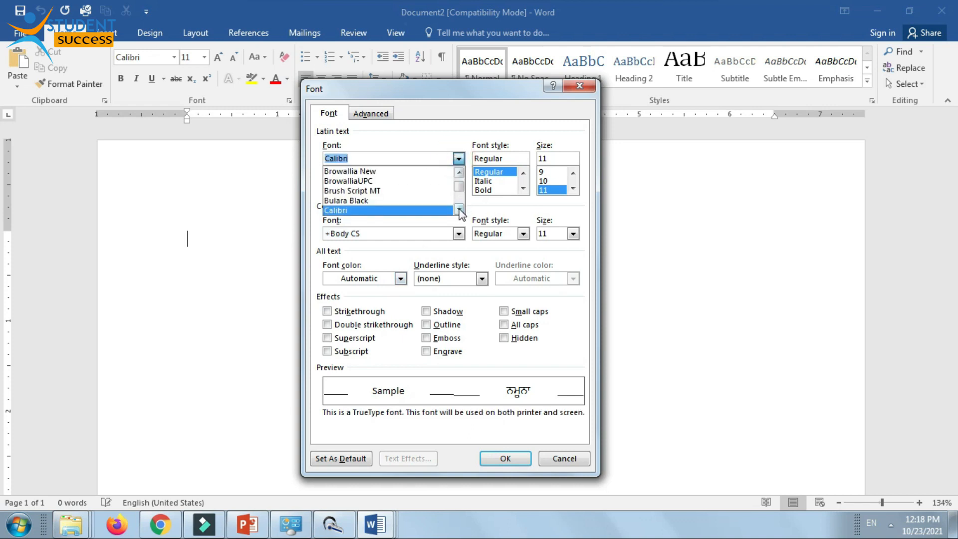
pyautogui.click(459, 210)
pyautogui.click(459, 210)
pyautogui.click(459, 209)
pyautogui.click(459, 209)
pyautogui.click(459, 209)
pyautogui.click(460, 210)
pyautogui.click(460, 210)
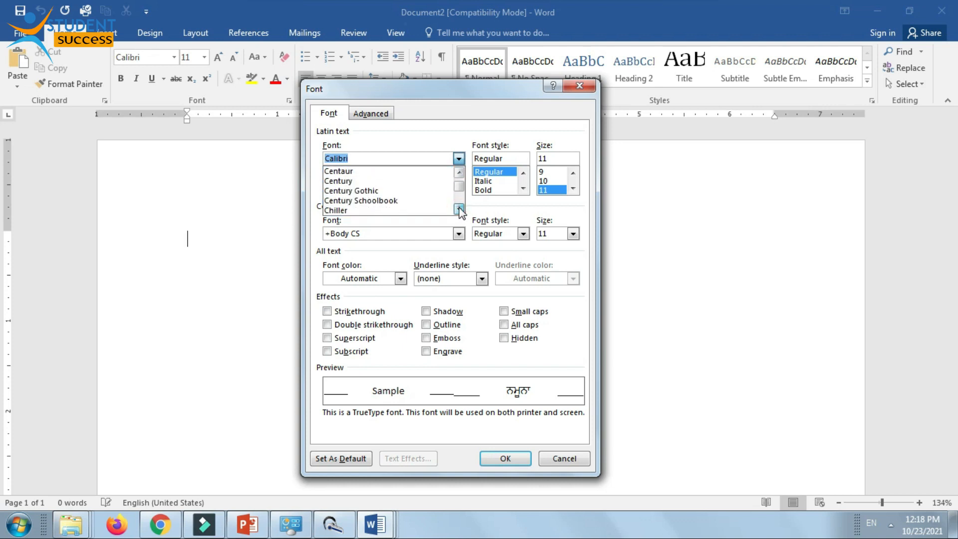
pyautogui.click(344, 180)
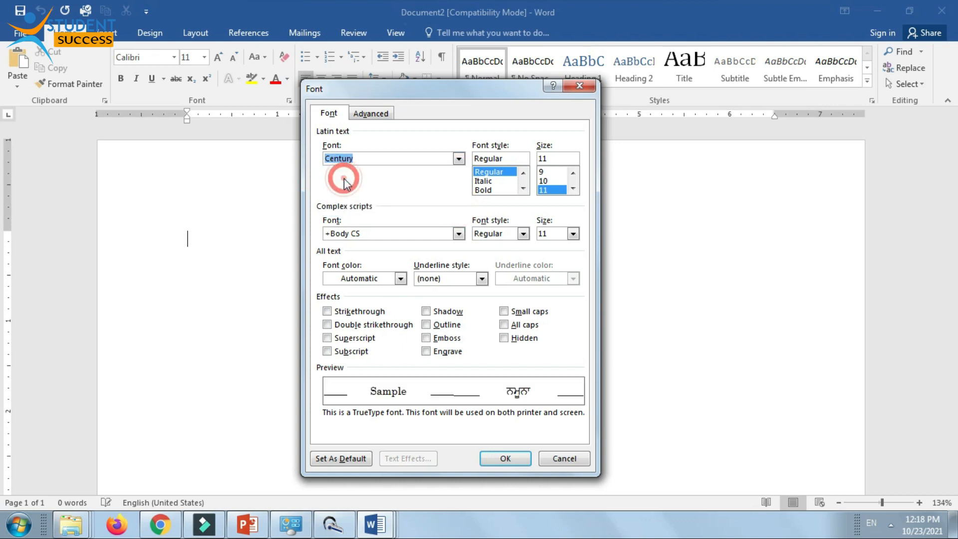
# Set the Latin text's font style to Bold and its size to 20
pyautogui.click(484, 190)
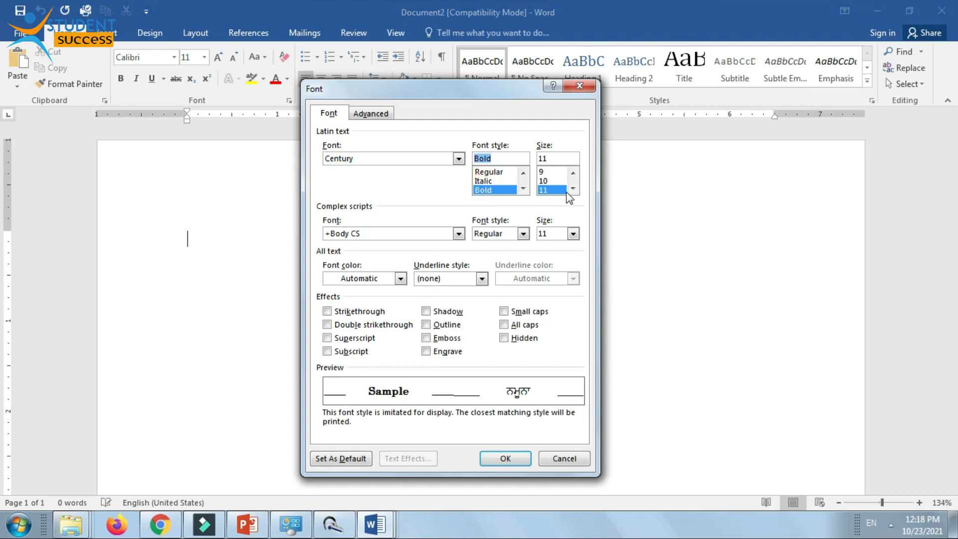
pyautogui.scroll(-2, 573, 189)
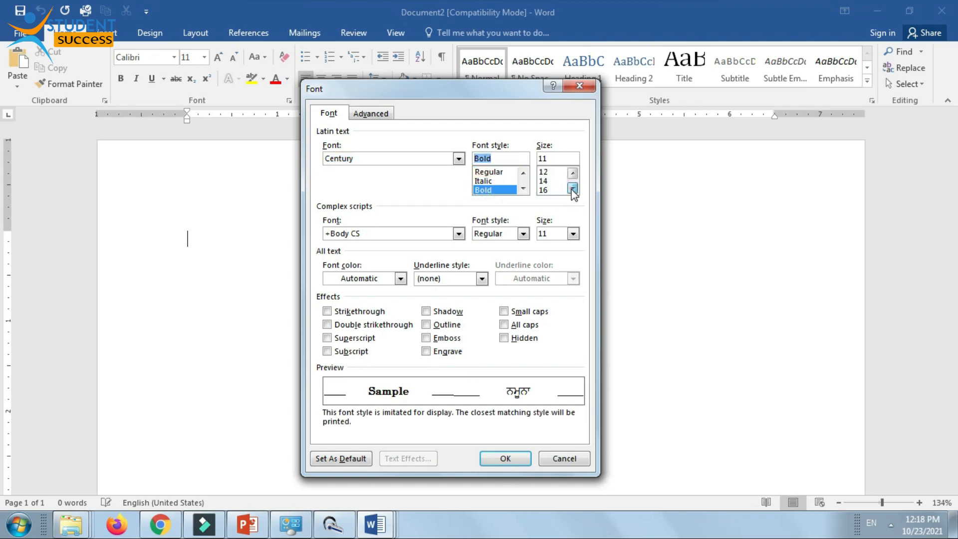
pyautogui.click(544, 181)
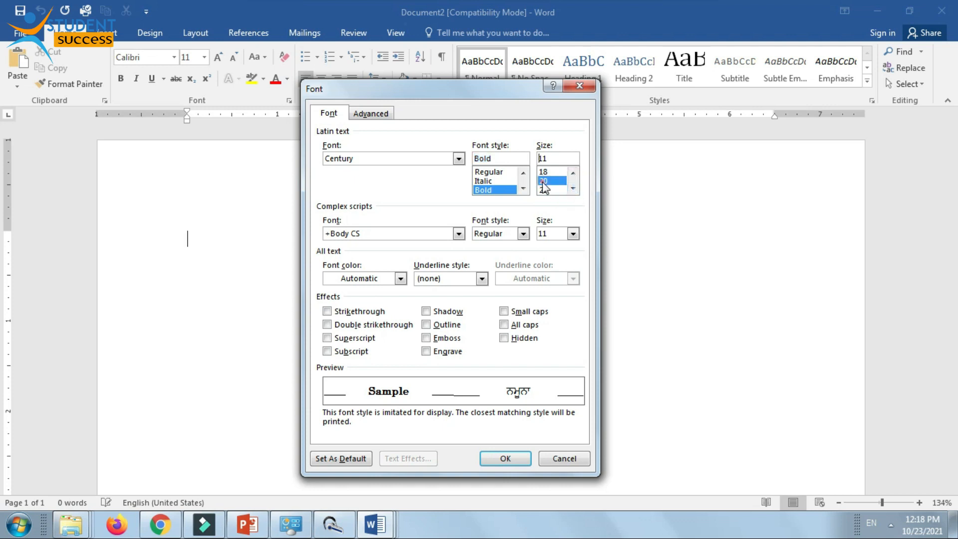
# Make these font settings the default for all documents based on the Normal.dotm template
pyautogui.click(344, 460)
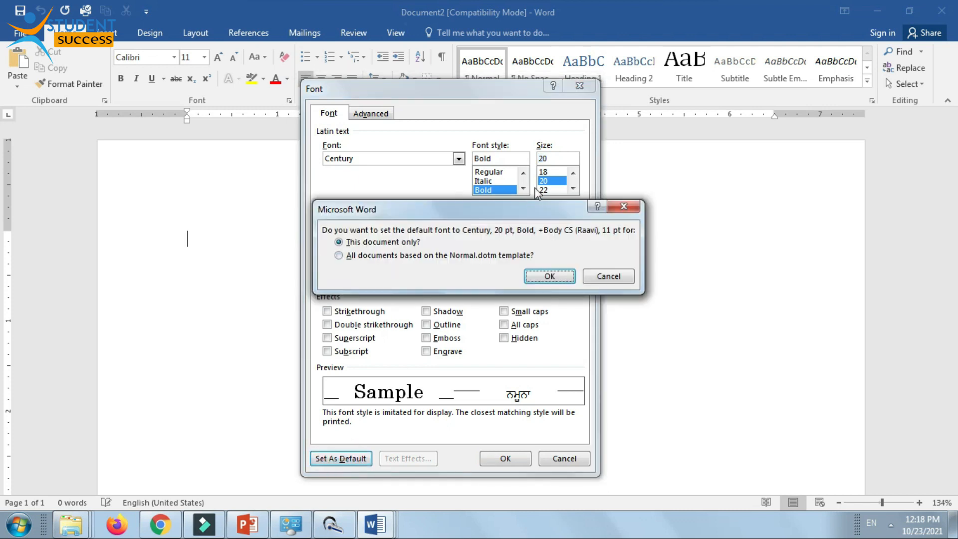
pyautogui.click(346, 255)
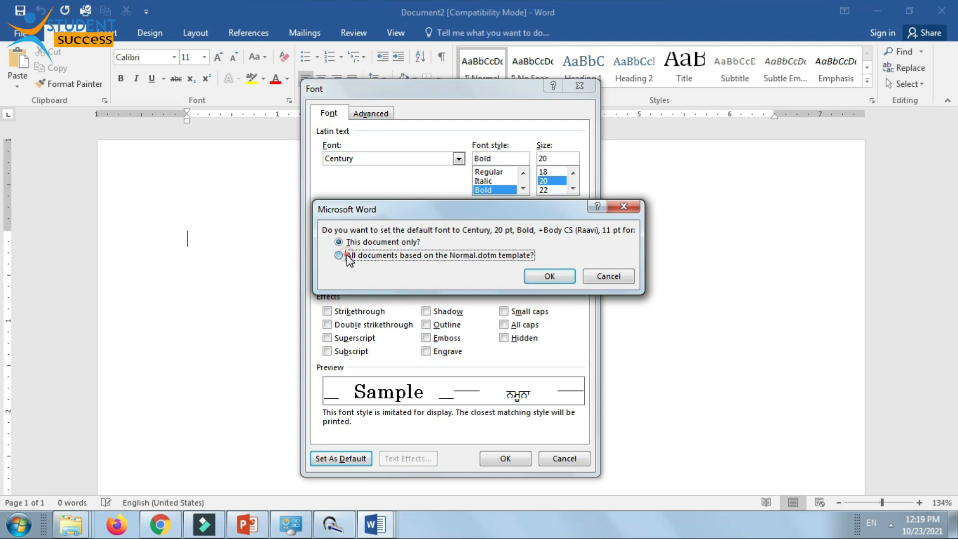
pyautogui.click(556, 277)
# Check the default font settings in the open document and in a newly created blank document
pyautogui.click(160, 57)
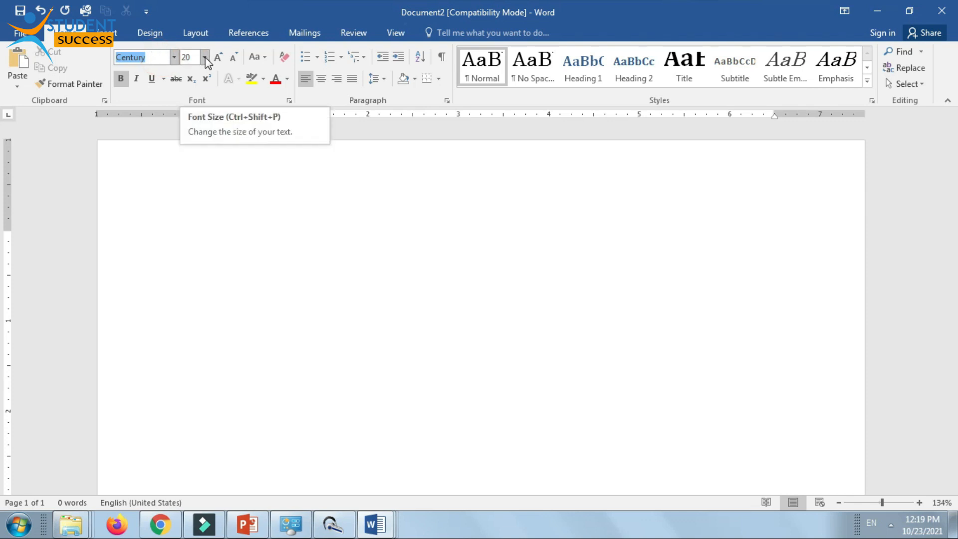
pyautogui.click(122, 81)
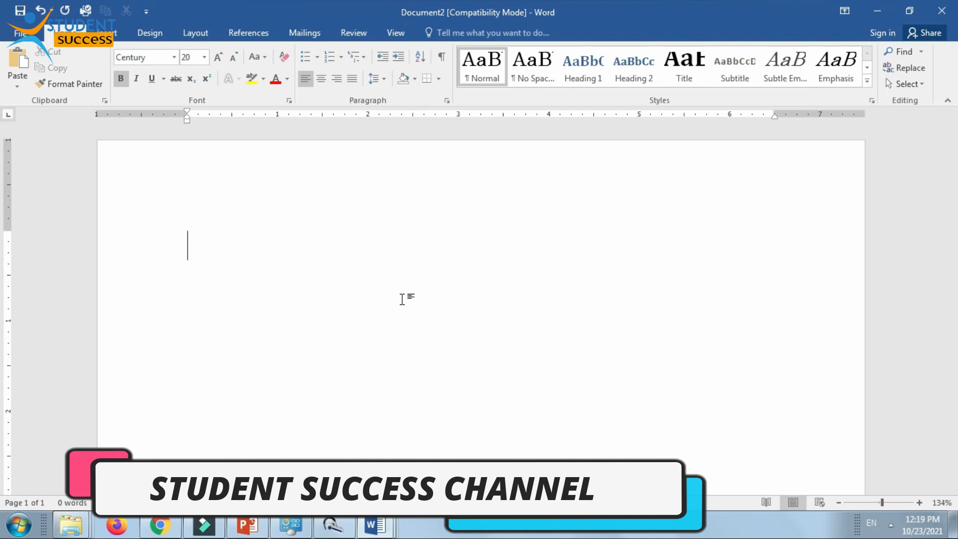
pyautogui.hotkey('ctrl', 'n')
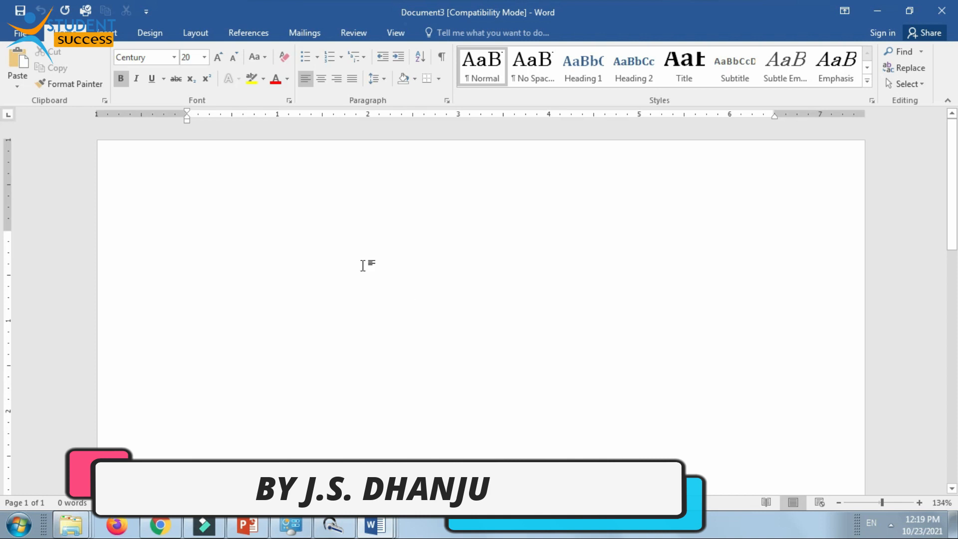
pyautogui.click(122, 79)
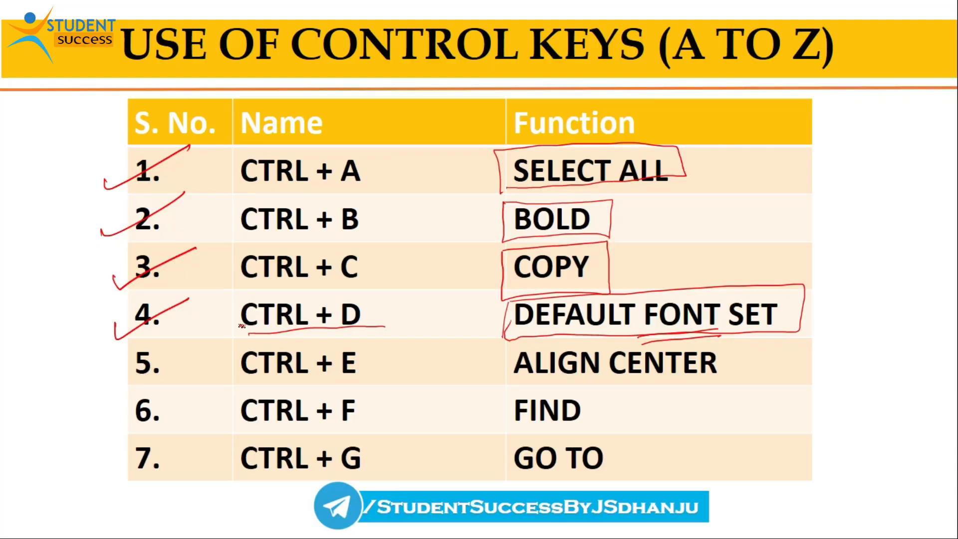
# Switch to the PowerPoint slide show, draw an ink box around CTRL + D and handwrite an underlined "Font Dialog" beside it
pyautogui.moveTo(233, 293)
pyautogui.mouseDown()
pyautogui.moveTo(234, 337)
pyautogui.moveTo(367, 287)
pyautogui.moveTo(377, 327)
pyautogui.moveTo(227, 343)
pyautogui.mouseUp()
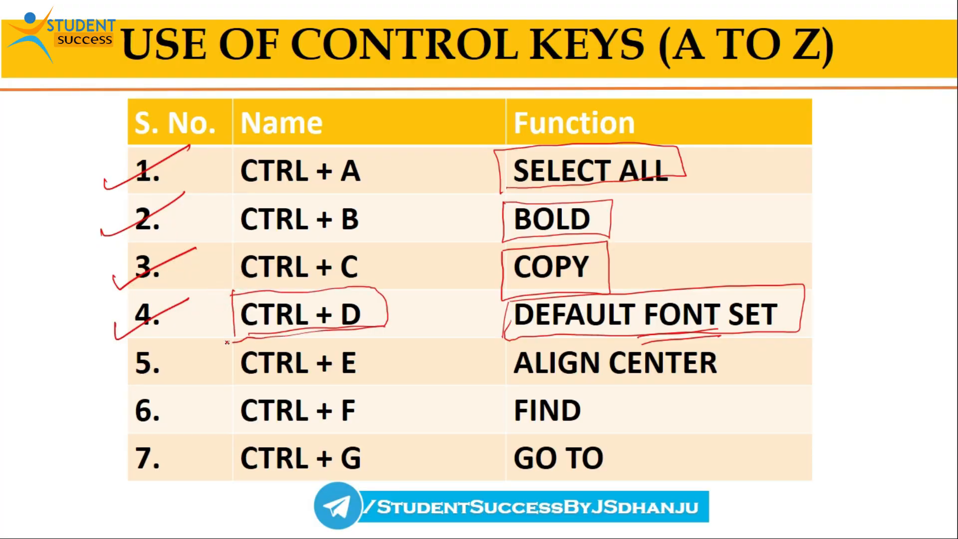
pyautogui.moveTo(393, 308)
pyautogui.mouseDown()
pyautogui.moveTo(396, 327)
pyautogui.moveTo(399, 299)
pyautogui.mouseUp()
pyautogui.moveTo(393, 316); pyautogui.dragTo(406, 315)
pyautogui.moveTo(409, 311); pyautogui.dragTo(419, 314)
pyautogui.moveTo(428, 287)
pyautogui.mouseDown()
pyautogui.moveTo(422, 317)
pyautogui.moveTo(437, 297)
pyautogui.moveTo(417, 344)
pyautogui.moveTo(425, 319)
pyautogui.moveTo(449, 324)
pyautogui.moveTo(478, 305)
pyautogui.mouseUp()
pyautogui.moveTo(408, 359); pyautogui.dragTo(484, 323)
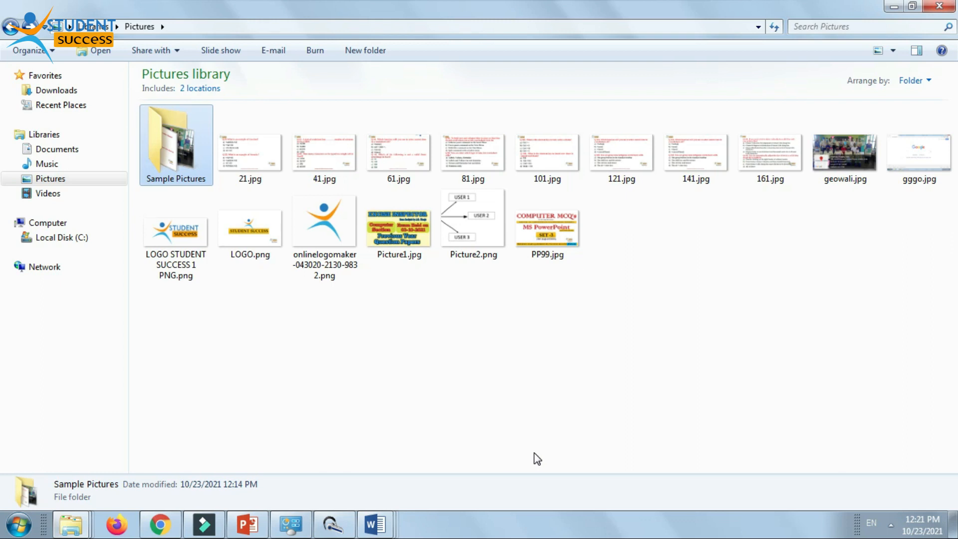
# Switch to the Pictures library in Windows Explorer and try to delete PP99.jpg, declining the confirmation
pyautogui.click(559, 228)
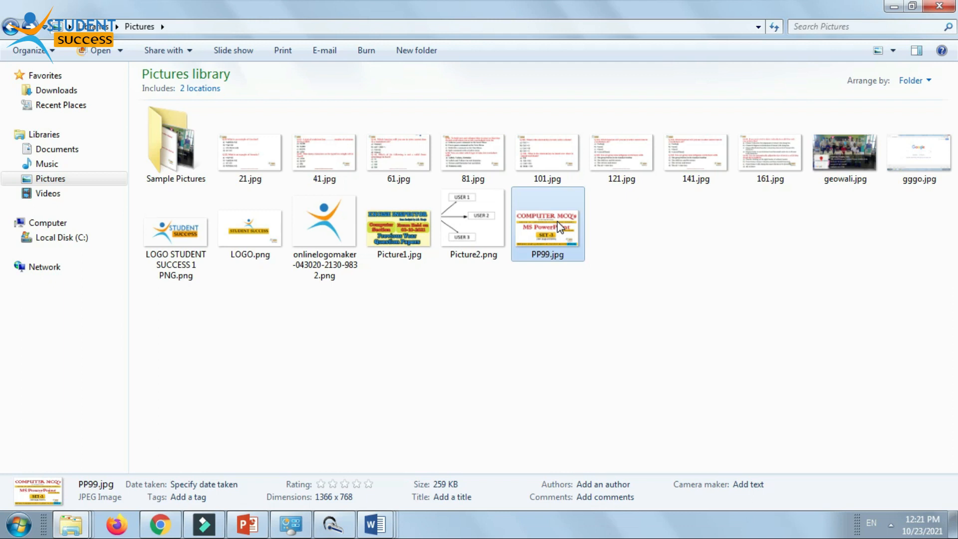
pyautogui.press('Delete')
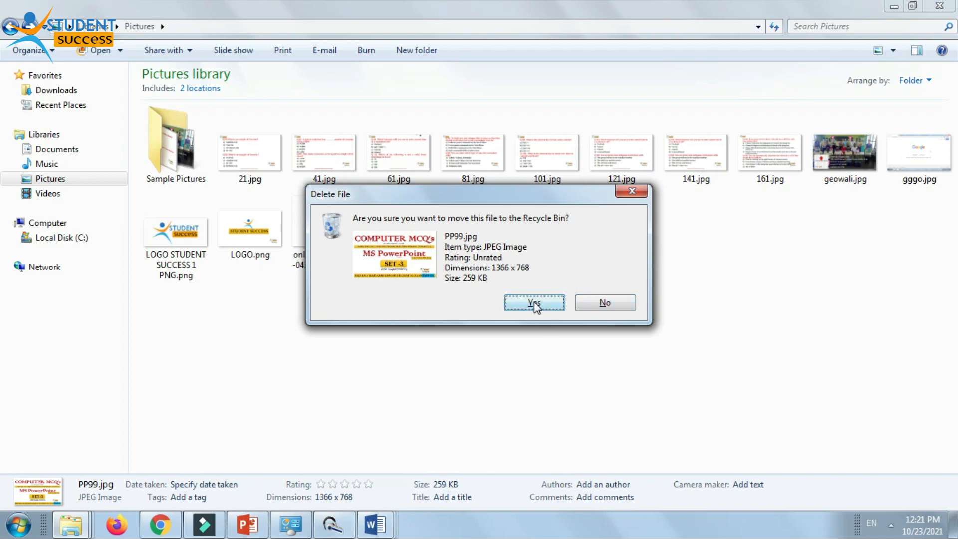
pyautogui.click(625, 306)
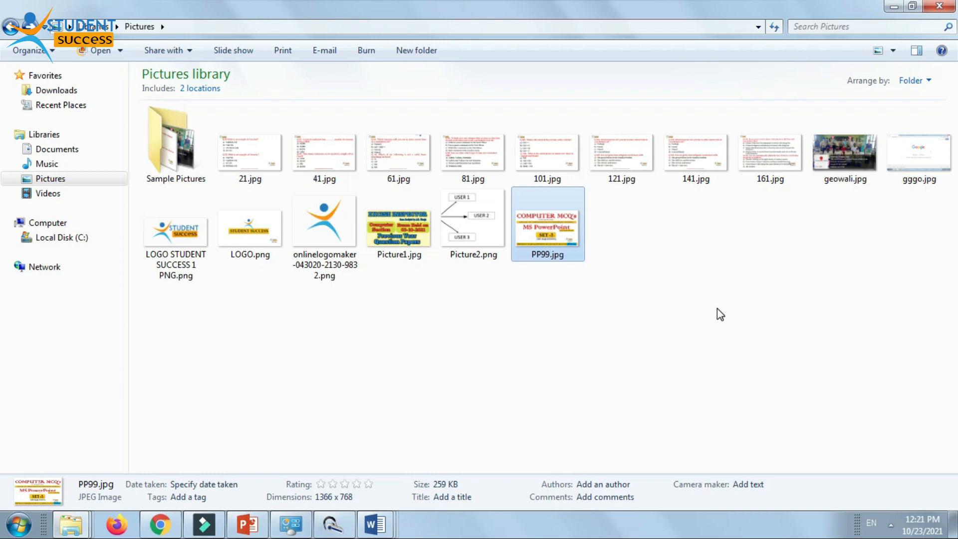
pyautogui.press('Delete')
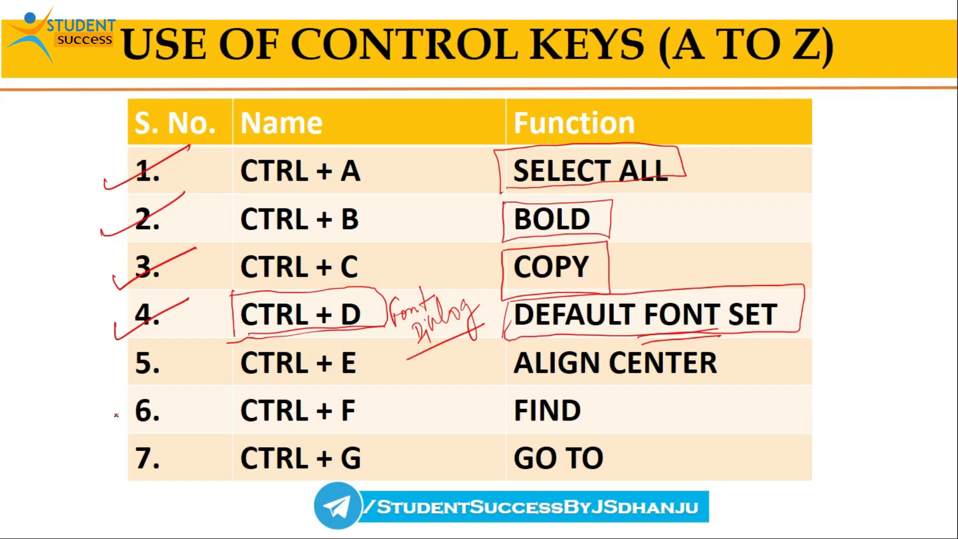
# Switch to the PowerPoint slide show, tick row 5 in ink and underline ALIGN CENTER
pyautogui.moveTo(96, 381)
pyautogui.mouseDown()
pyautogui.moveTo(110, 385)
pyautogui.moveTo(160, 355)
pyautogui.mouseUp()
pyautogui.moveTo(509, 381); pyautogui.dragTo(740, 378)
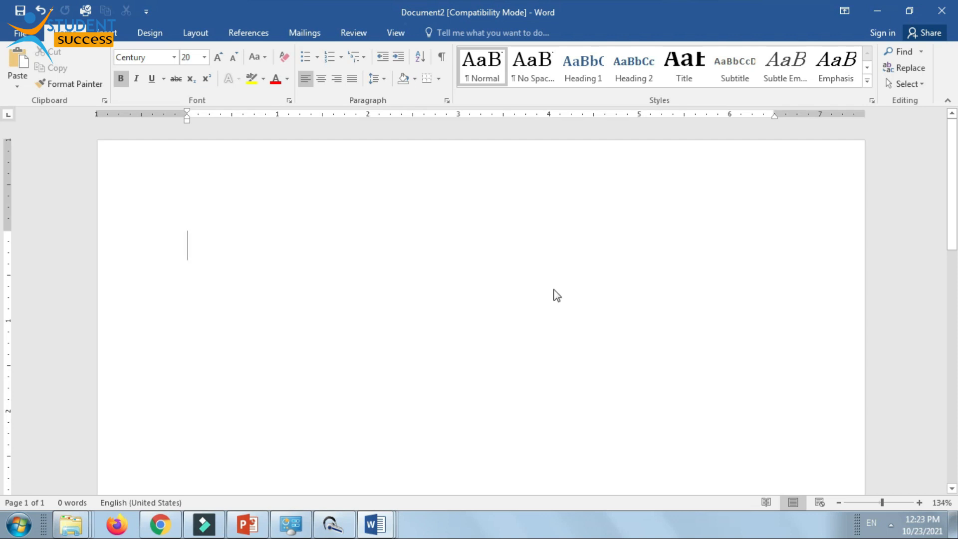
# Switch to the blank Word document, enter "DBMS stands for Database Management System." and center that line
pyautogui.write('DBMS stands for Database Management System.')
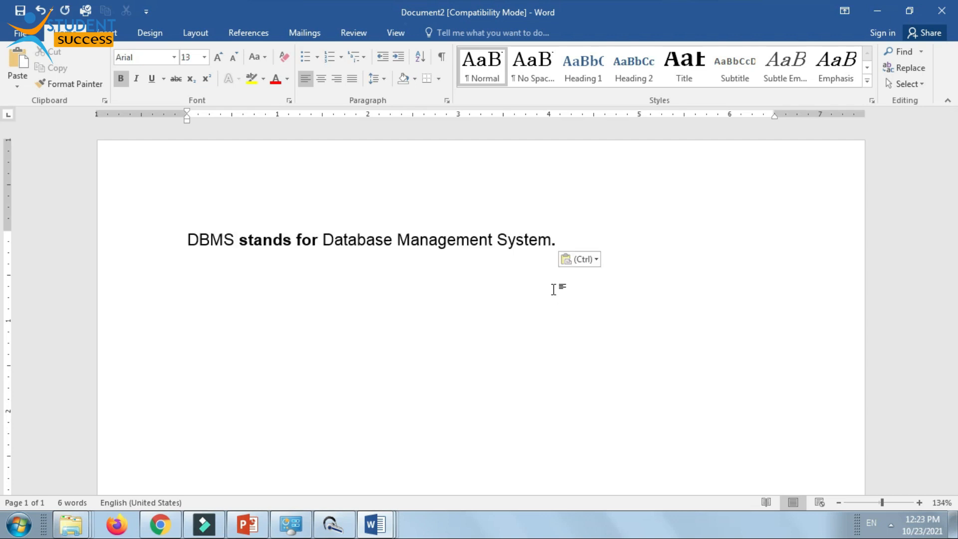
pyautogui.click(368, 240)
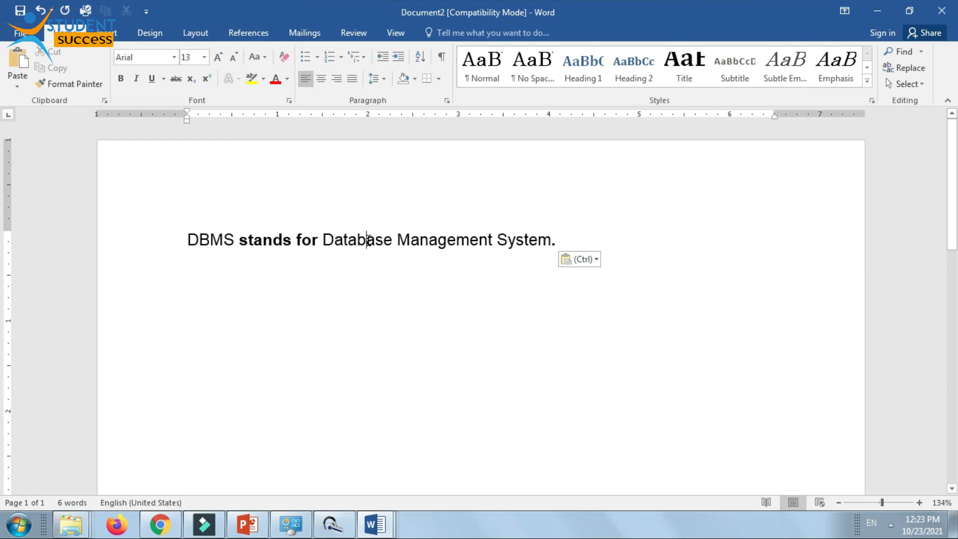
pyautogui.hotkey('ctrl', 'e')
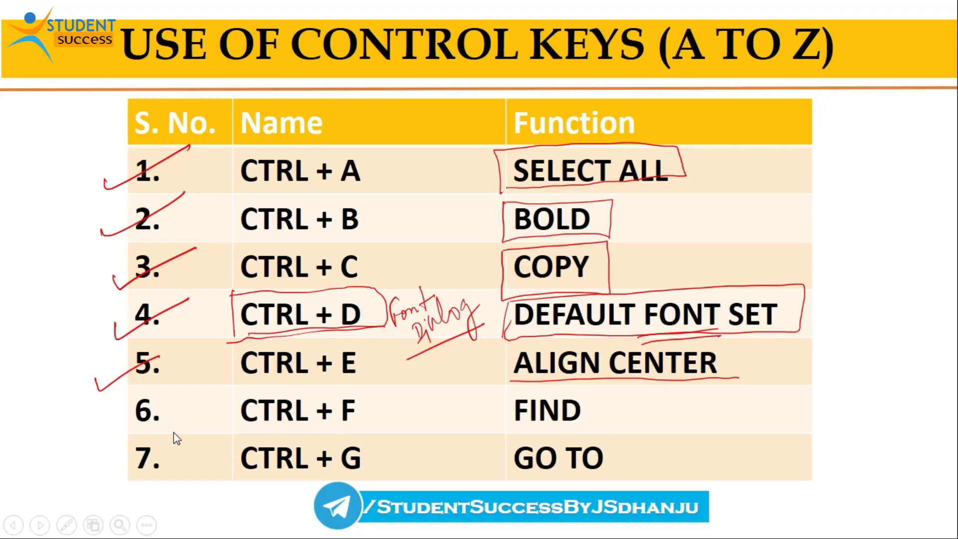
# Return to the PowerPoint slide show, tick row 6 with the pen and underline CTRL + F
pyautogui.hotkey('ctrl', 'p')
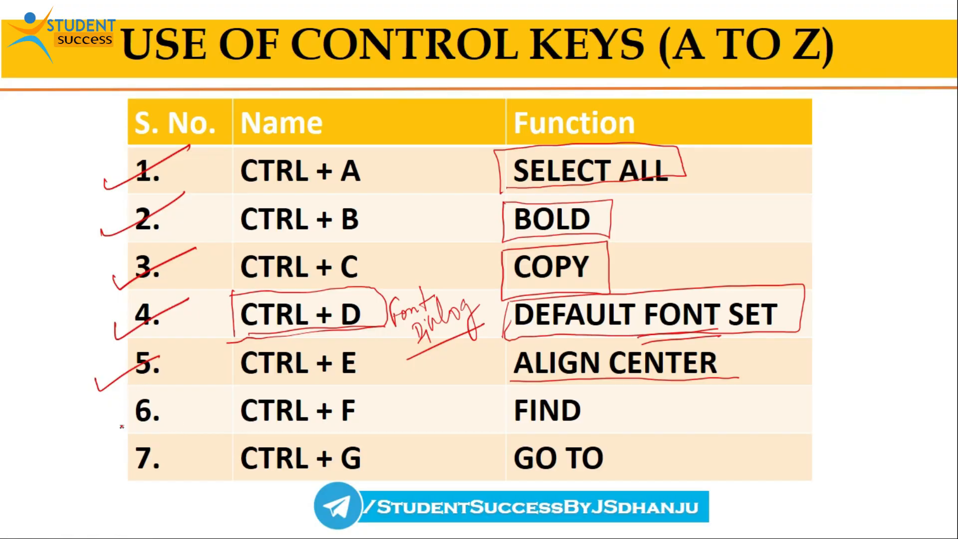
pyautogui.moveTo(103, 423)
pyautogui.mouseDown()
pyautogui.moveTo(106, 435)
pyautogui.moveTo(172, 405)
pyautogui.mouseUp()
pyautogui.moveTo(248, 428); pyautogui.dragTo(365, 428)
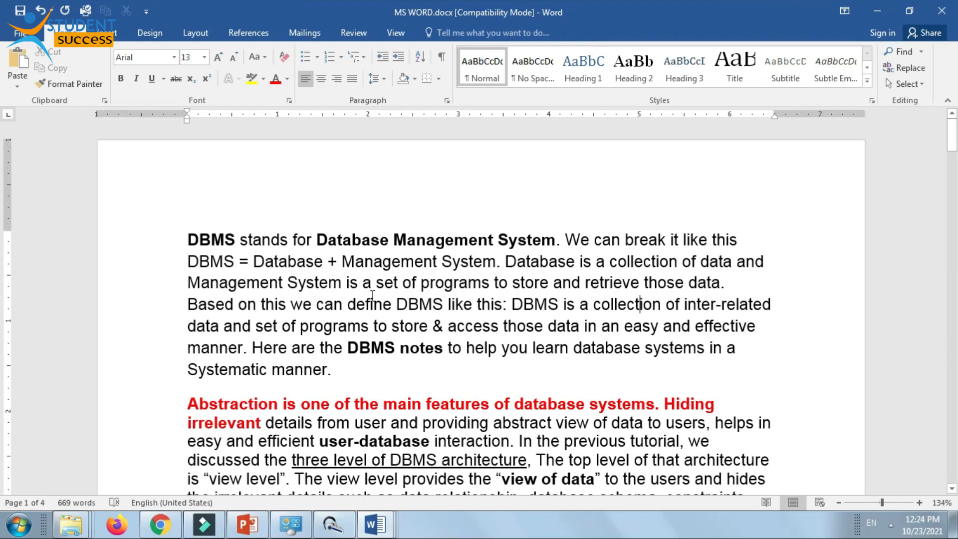
# Switch to MS WORD.docx in Word and search the document for "DBMS"
pyautogui.hotkey('ctrl', 'f')
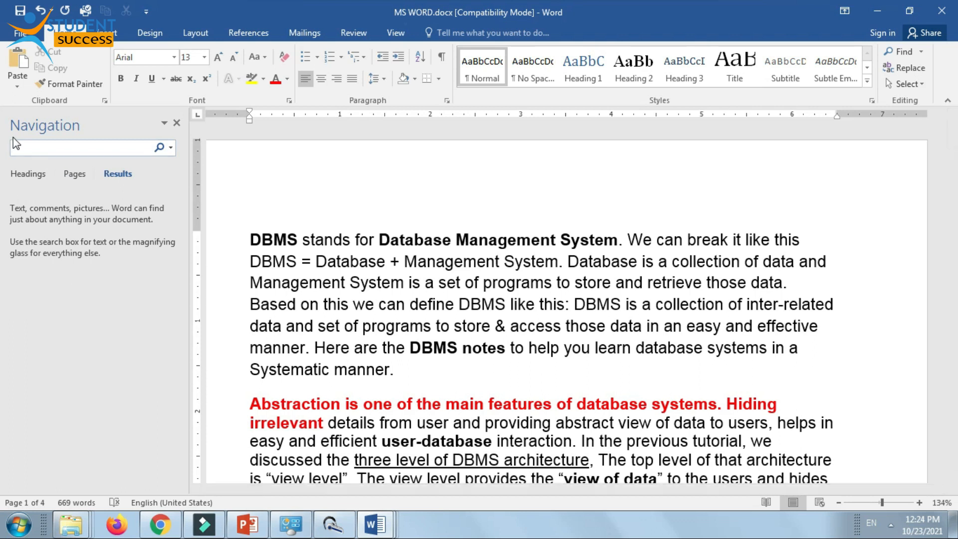
pyautogui.click(85, 149)
pyautogui.write('DBMS')
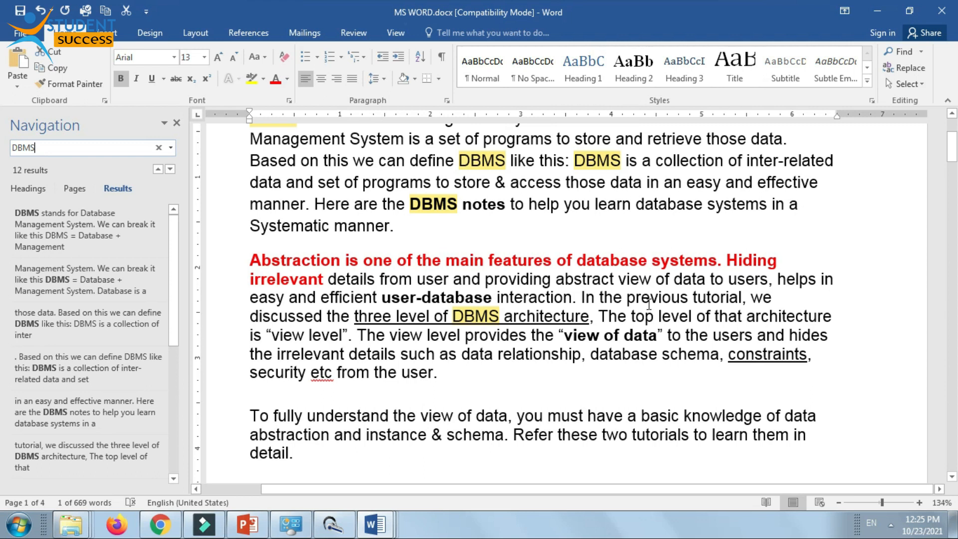
# Switch to Windows Explorer and search the Desktop folder inside D DRIVE for "ENGLISH"
pyautogui.press('super+e')
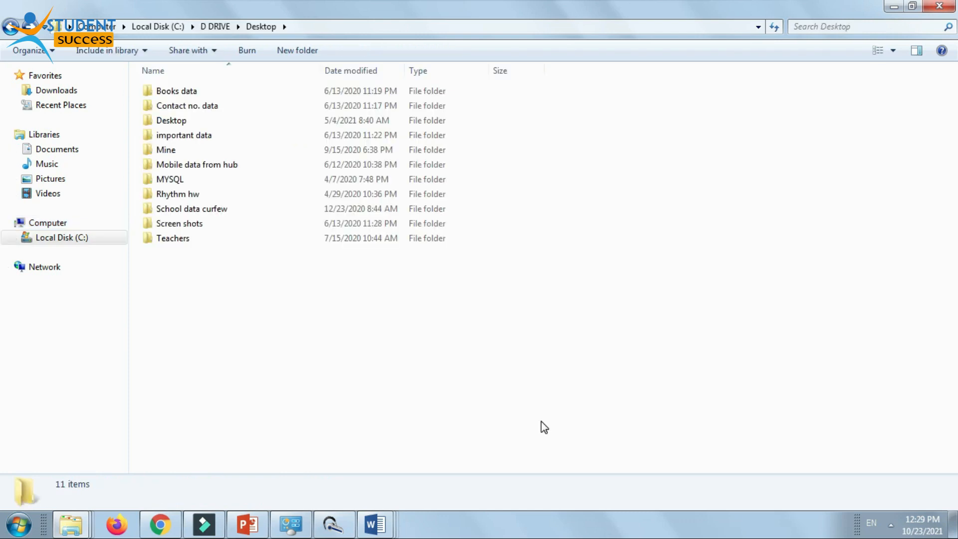
pyautogui.hotkey('ctrl', 'f')
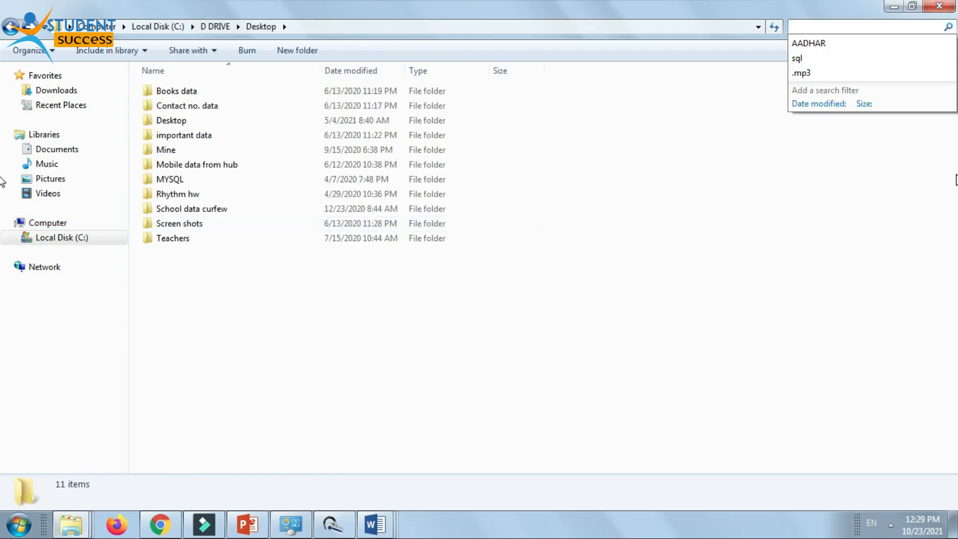
pyautogui.write('ENGLISH')
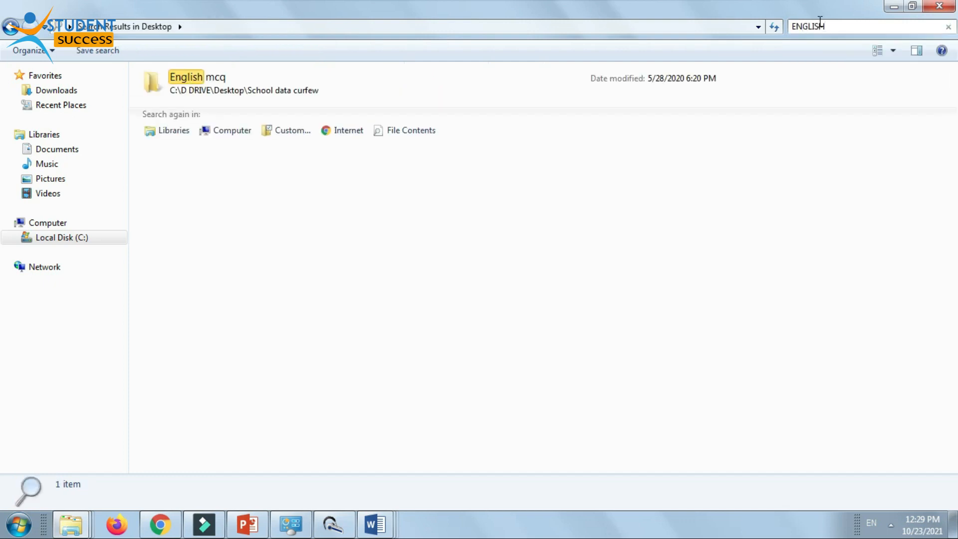
# Run the Windows Explorer search for "ENGLISH" and switch back to Word
pyautogui.press('Return')
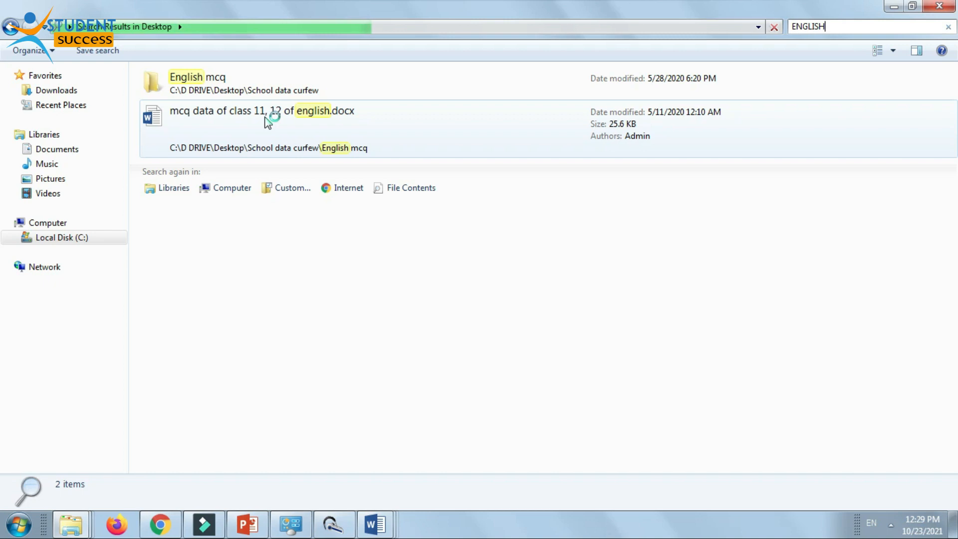
pyautogui.click(384, 525)
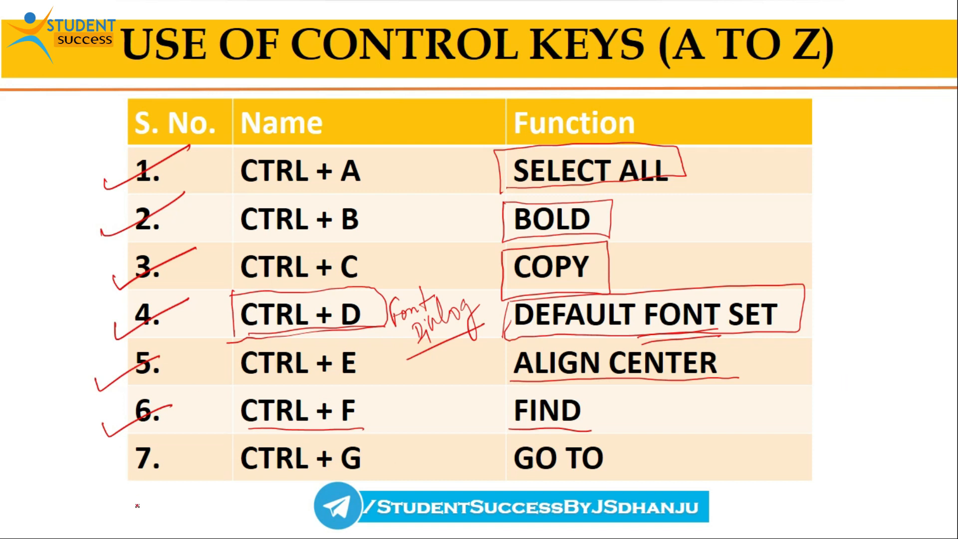
# On the PowerPoint slide, tick row 7 with the pen and draw a box around GO TO
pyautogui.moveTo(96, 469); pyautogui.dragTo(177, 448)
pyautogui.moveTo(512, 480)
pyautogui.mouseDown()
pyautogui.moveTo(619, 478)
pyautogui.moveTo(613, 438)
pyautogui.mouseUp()
pyautogui.moveTo(516, 438); pyautogui.dragTo(502, 478)
pyautogui.moveTo(502, 478); pyautogui.dragTo(508, 484)
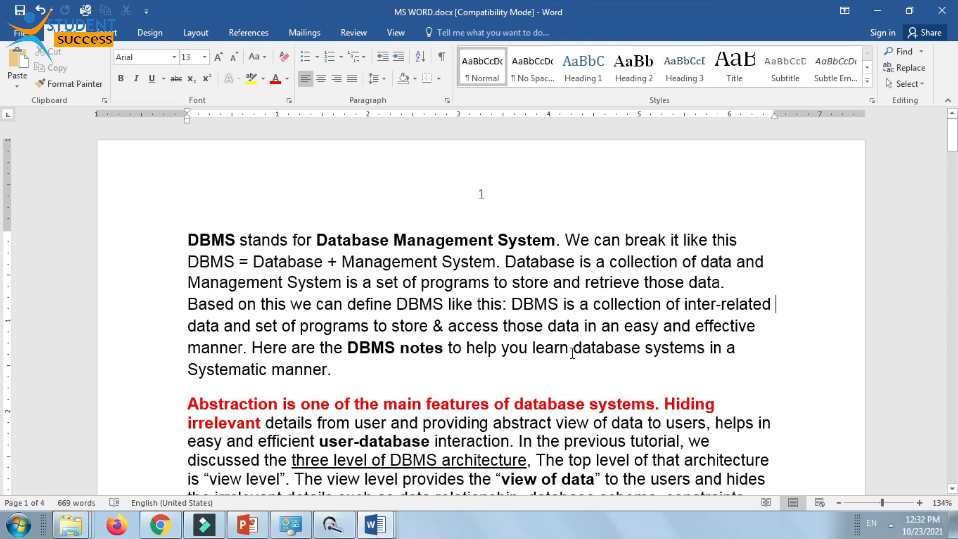
# Switch to MS WORD.docx in Word and jump to page 2 with Go To
pyautogui.hotkey('ctrl', 'g')
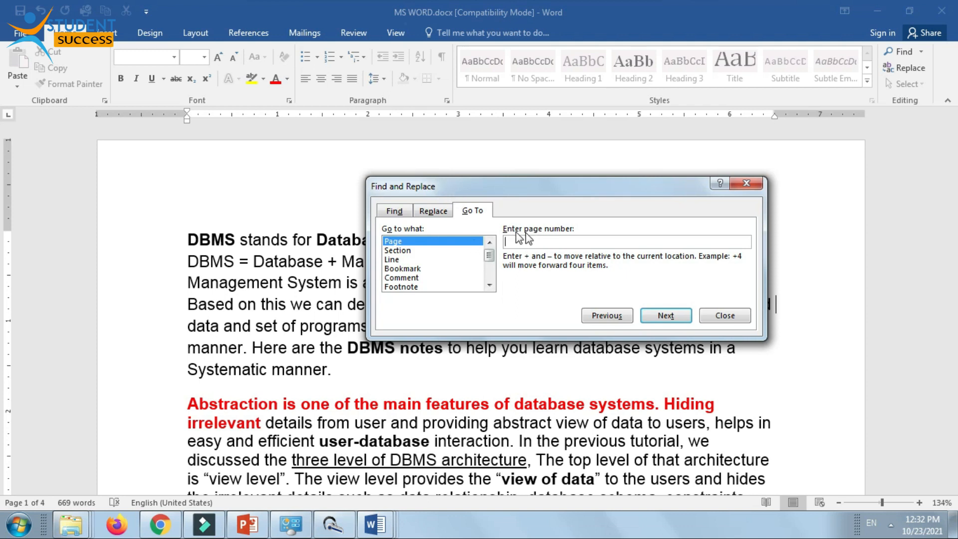
pyautogui.click(581, 246)
pyautogui.write('2')
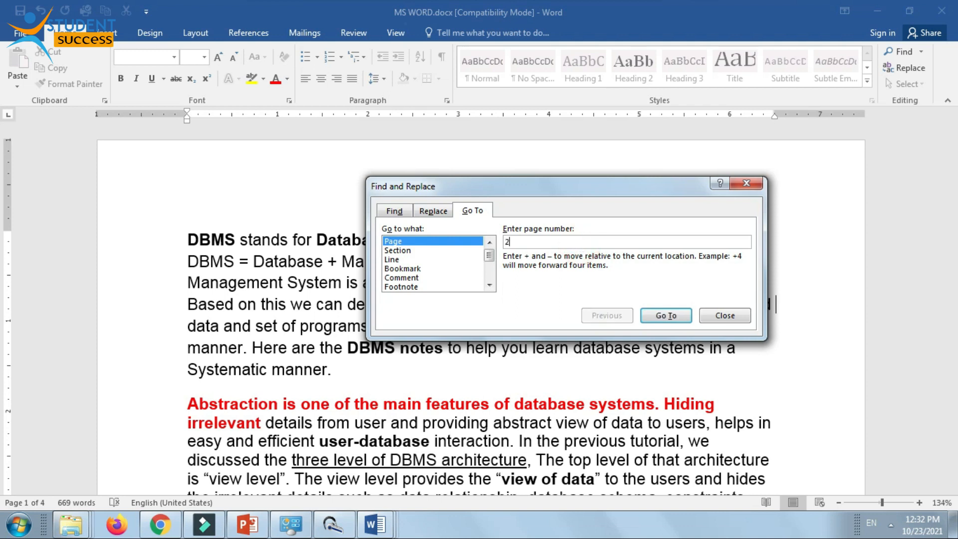
pyautogui.click(658, 315)
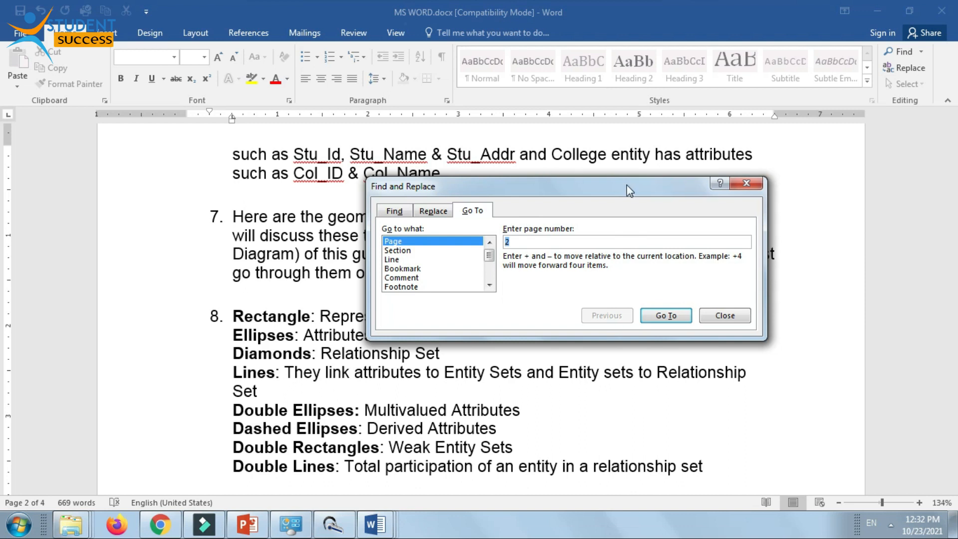
# Use Go To with the Line option to jump to line 15 of the document
pyautogui.click(405, 250)
pyautogui.click(403, 260)
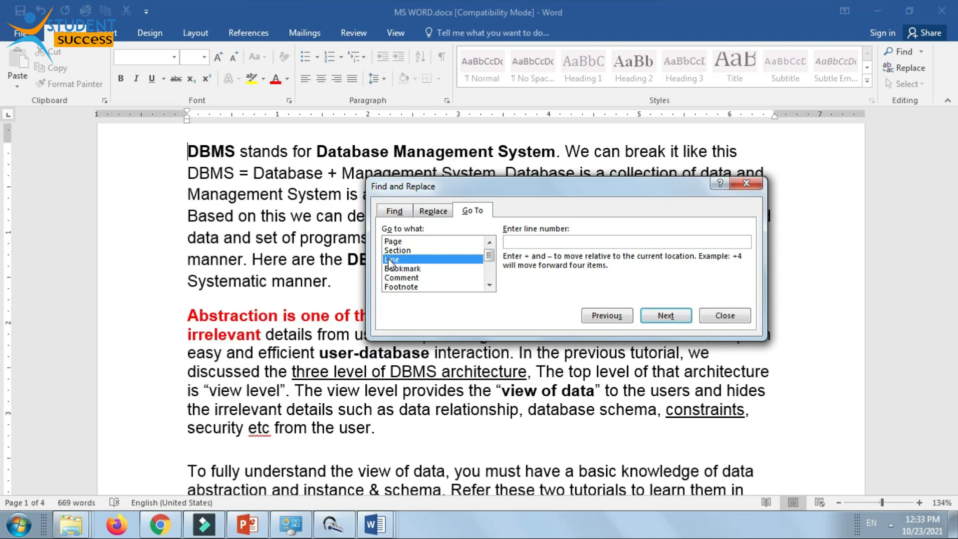
pyautogui.click(390, 259)
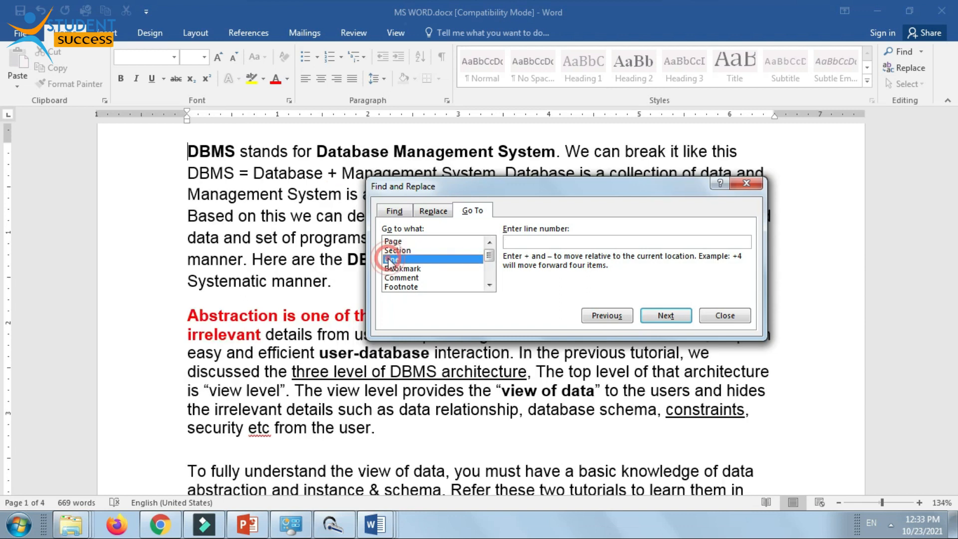
pyautogui.click(550, 241)
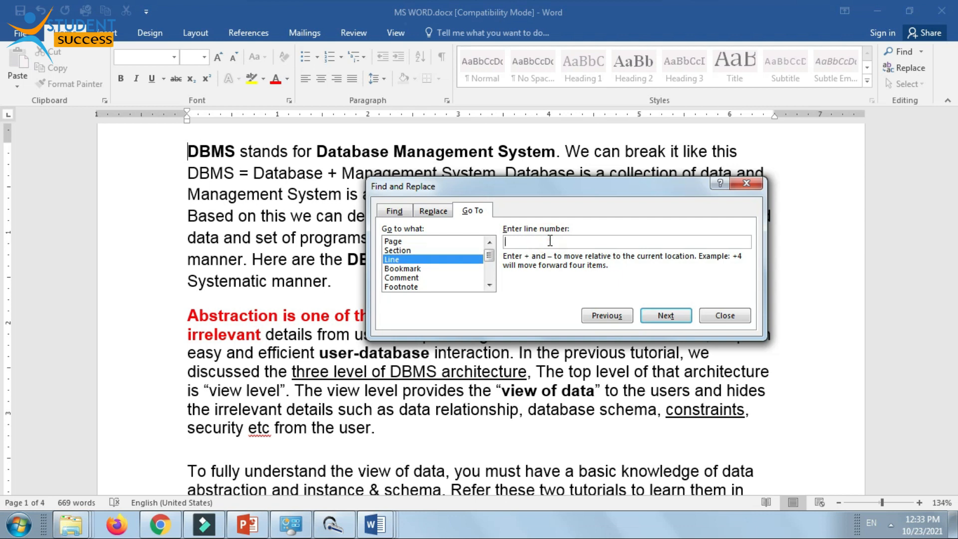
pyautogui.write('15')
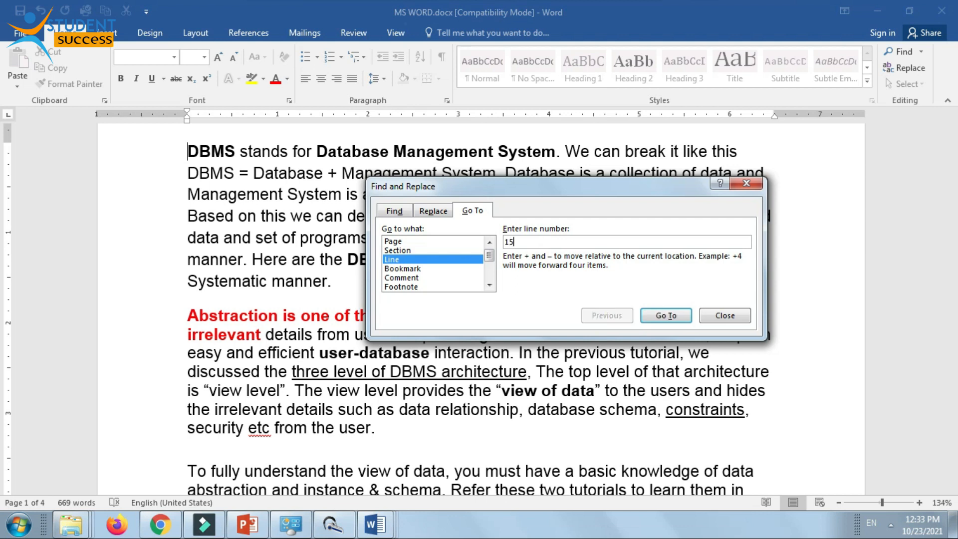
pyautogui.click(664, 317)
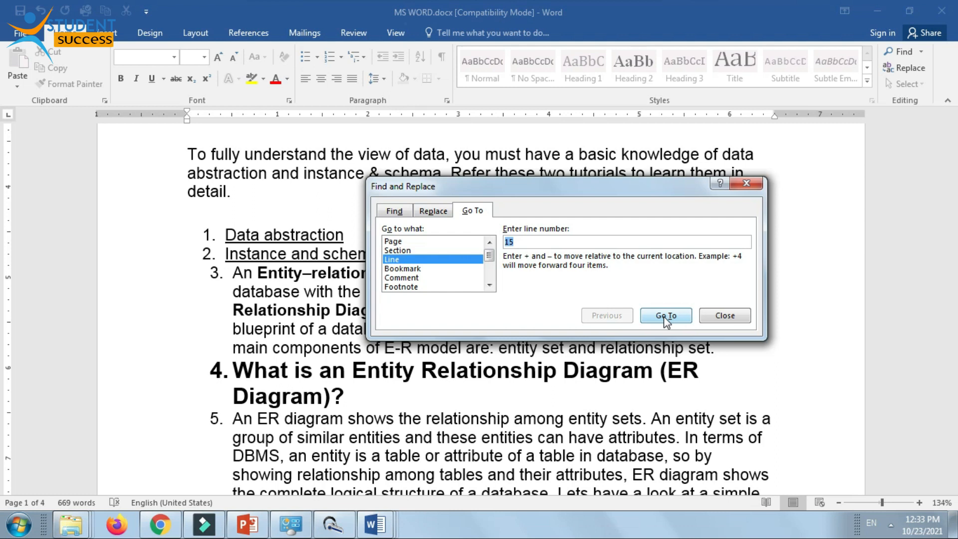
pyautogui.click(664, 316)
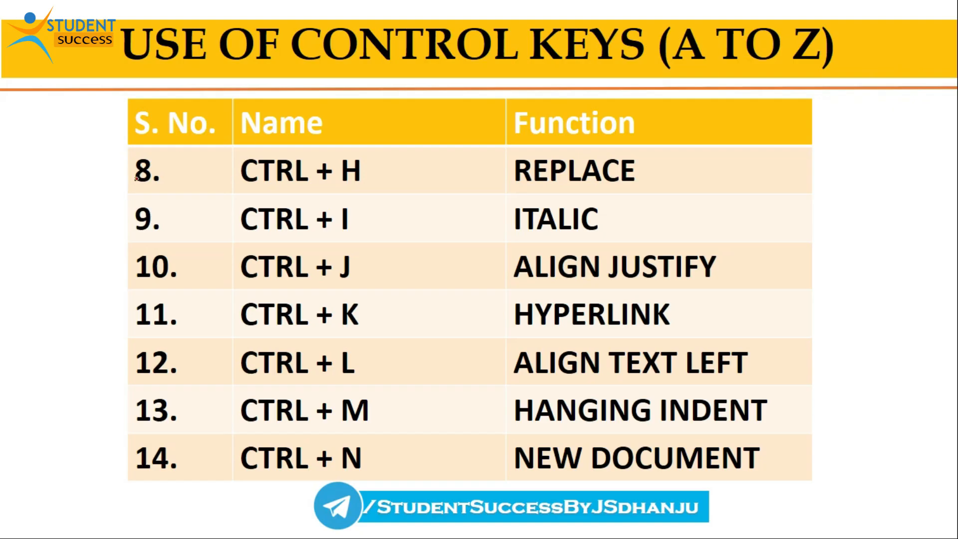
# On the next PowerPoint slide, tick row 8 with the pen, underline CTRL + H and box REPLACE
pyautogui.moveTo(109, 171)
pyautogui.mouseDown()
pyautogui.moveTo(115, 187)
pyautogui.moveTo(172, 149)
pyautogui.mouseUp()
pyautogui.moveTo(238, 189); pyautogui.dragTo(356, 195)
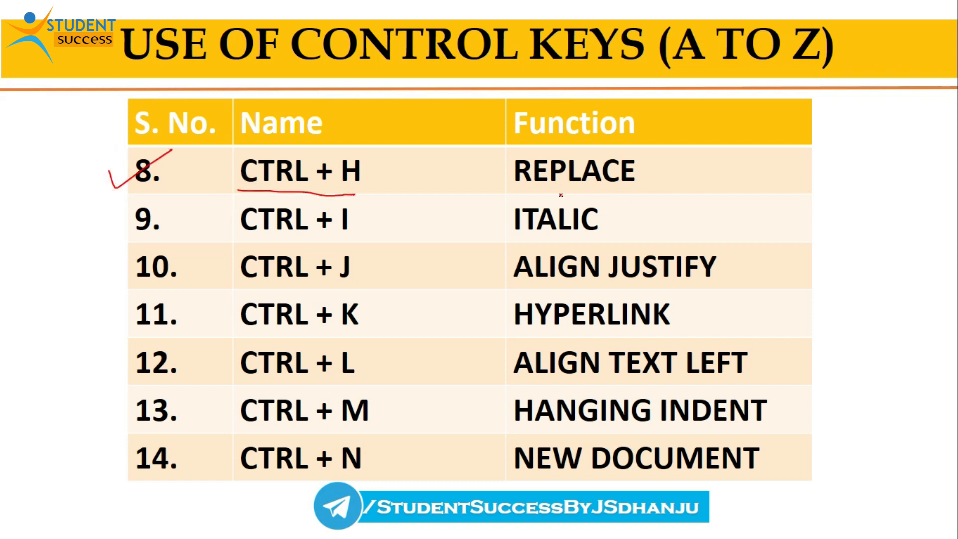
pyautogui.moveTo(510, 154)
pyautogui.mouseDown()
pyautogui.moveTo(644, 149)
pyautogui.moveTo(610, 195)
pyautogui.moveTo(502, 197)
pyautogui.mouseUp()
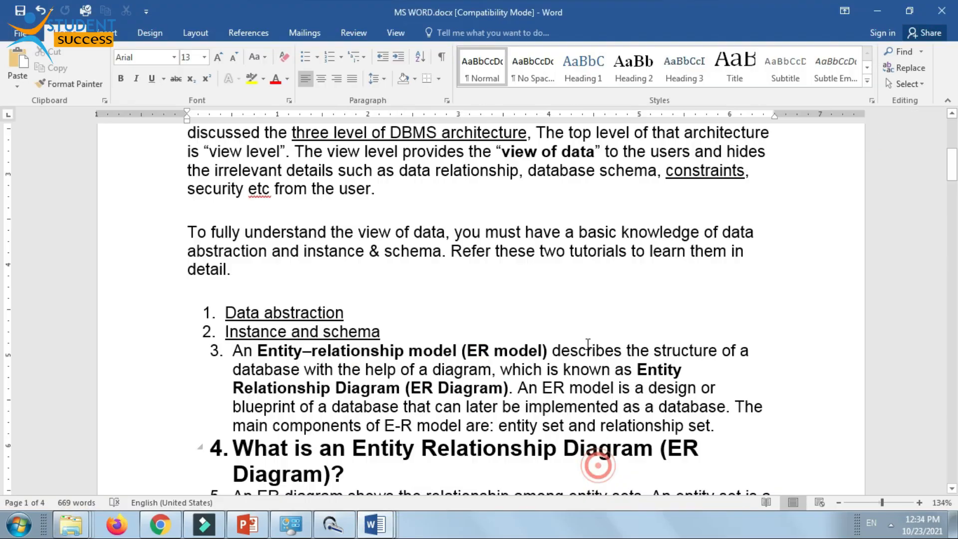
# Switch to MS WORD.docx in Word, set Replace to look for "DATA" and find its next occurrence
pyautogui.click(590, 271)
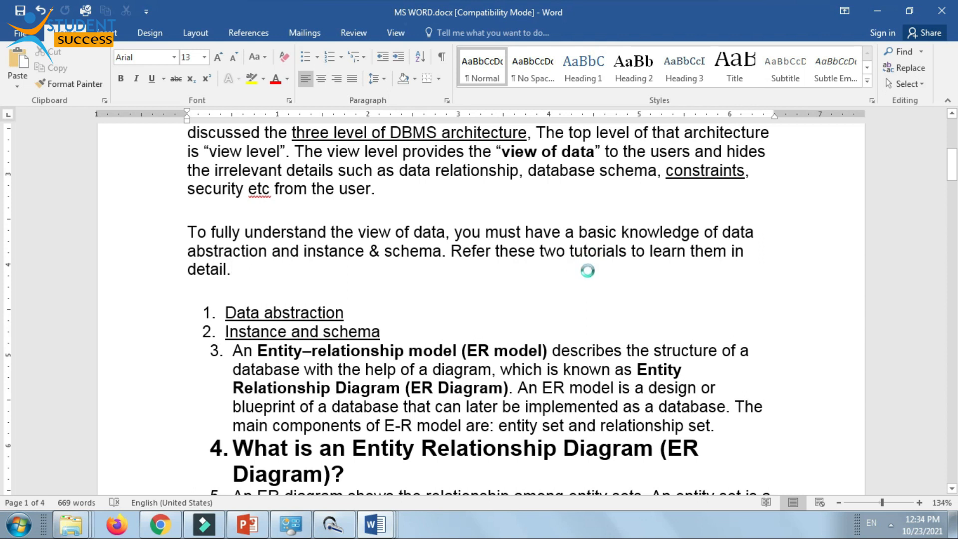
pyautogui.hotkey('ctrl', 'h')
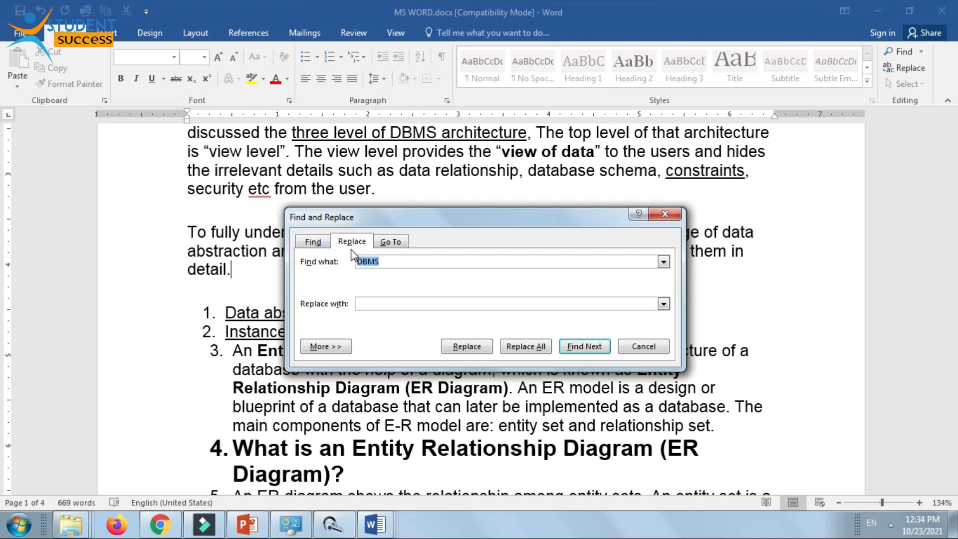
pyautogui.click(401, 263)
pyautogui.press('BackSpace')
pyautogui.press('BackSpace')
pyautogui.press('BackSpace')
pyautogui.press('BackSpace')
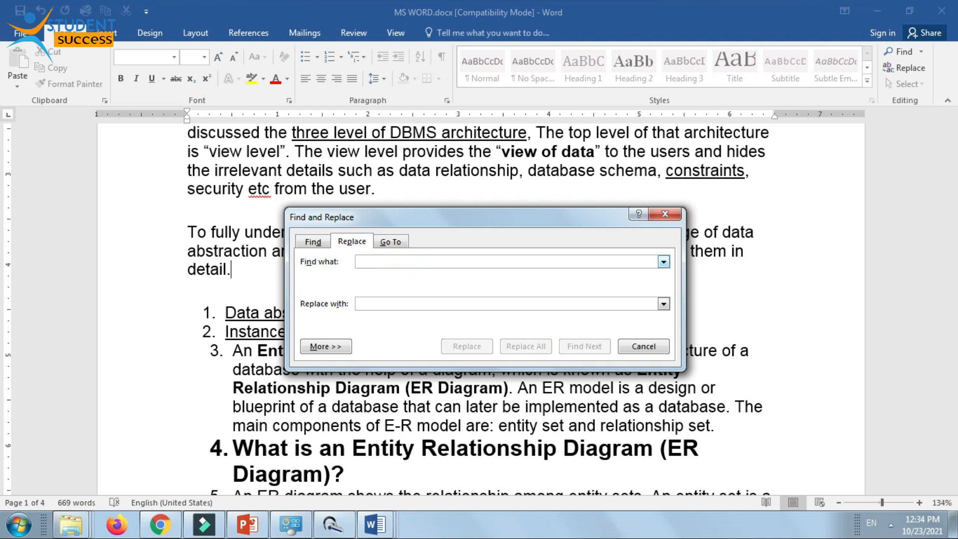
pyautogui.write('DATA')
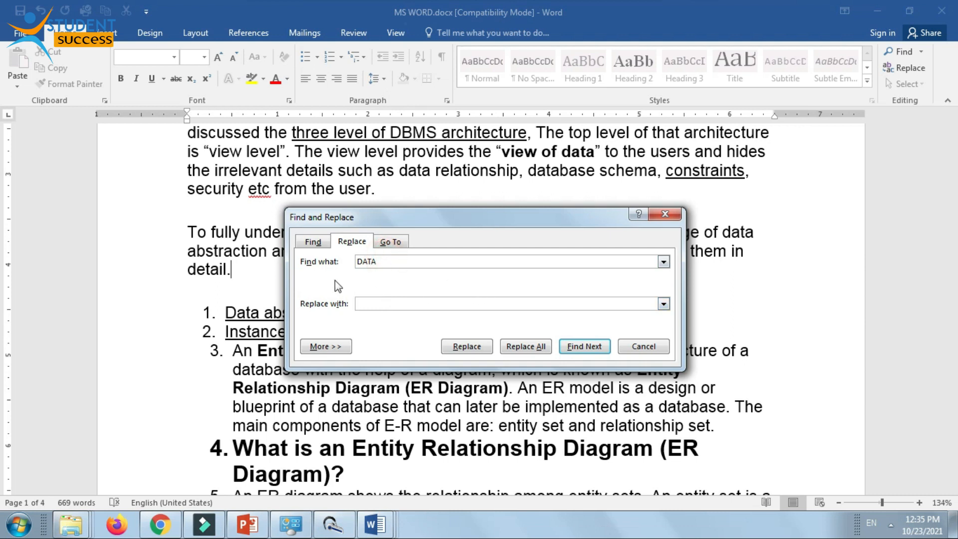
pyautogui.click(582, 347)
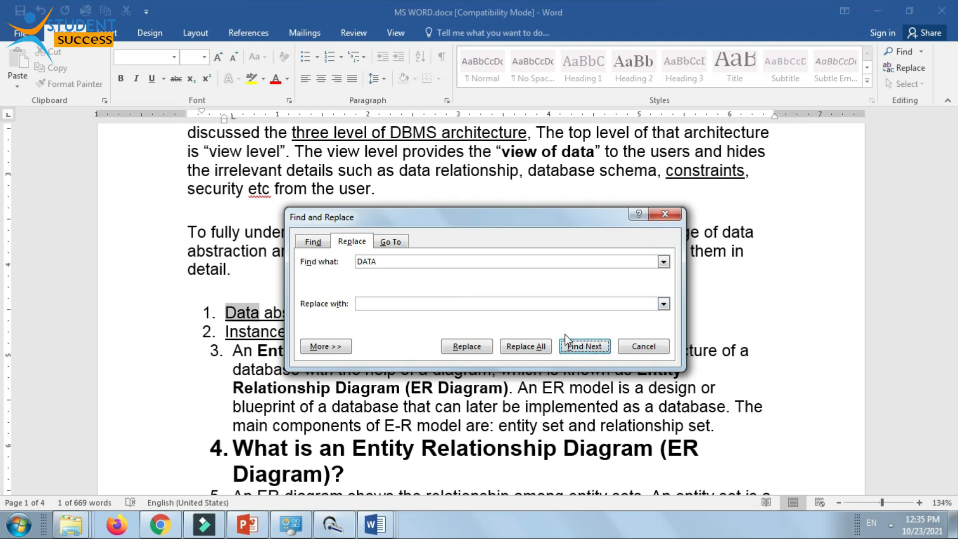
# Replace the found word in list item 1 with "SATA"
pyautogui.click(394, 303)
pyautogui.write('SATA')
pyautogui.click(467, 348)
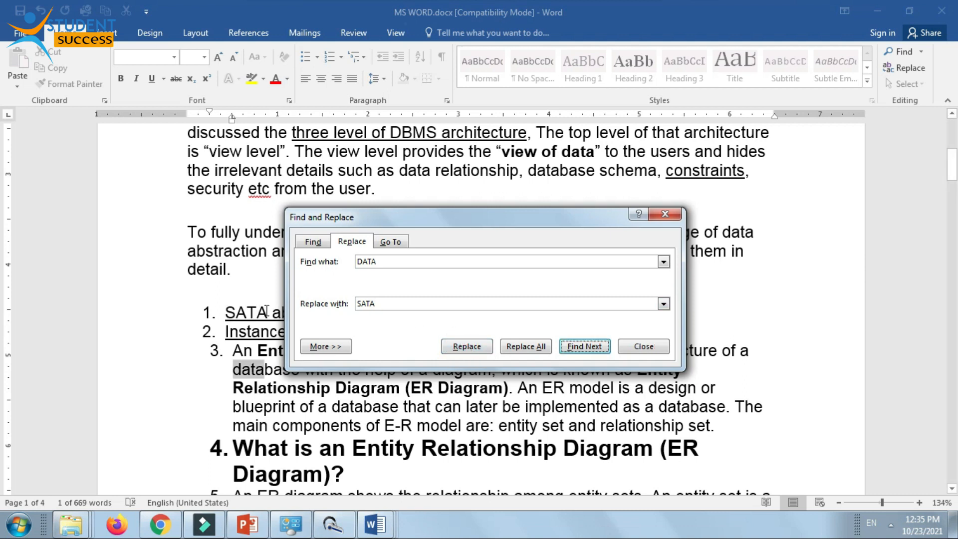
pyautogui.click(204, 311)
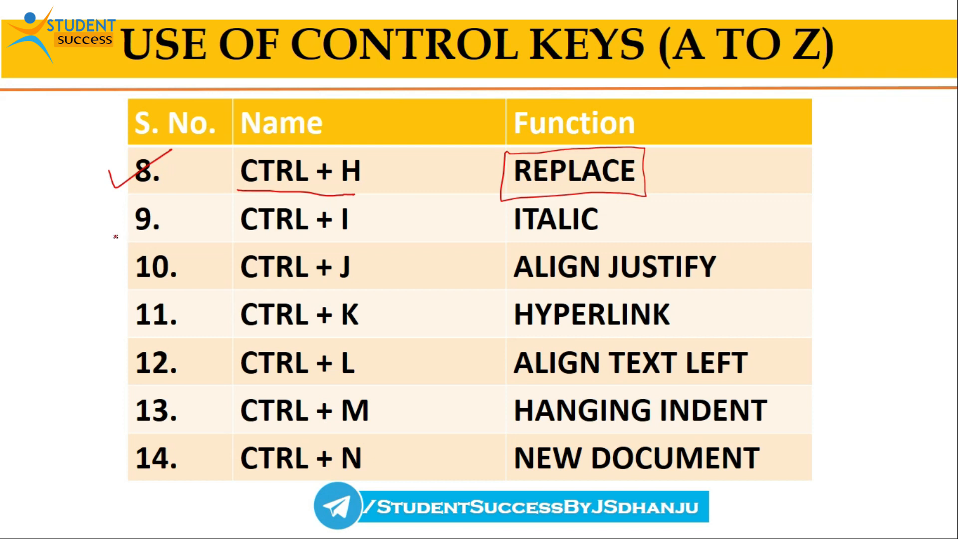
# Return to the PowerPoint slide, tick row 9 with the pen, underline CTRL + I and box ITALIC
pyautogui.moveTo(113, 232); pyautogui.dragTo(191, 197)
pyautogui.moveTo(245, 241); pyautogui.dragTo(366, 228)
pyautogui.moveTo(510, 246)
pyautogui.mouseDown()
pyautogui.moveTo(498, 240)
pyautogui.moveTo(559, 245)
pyautogui.mouseUp()
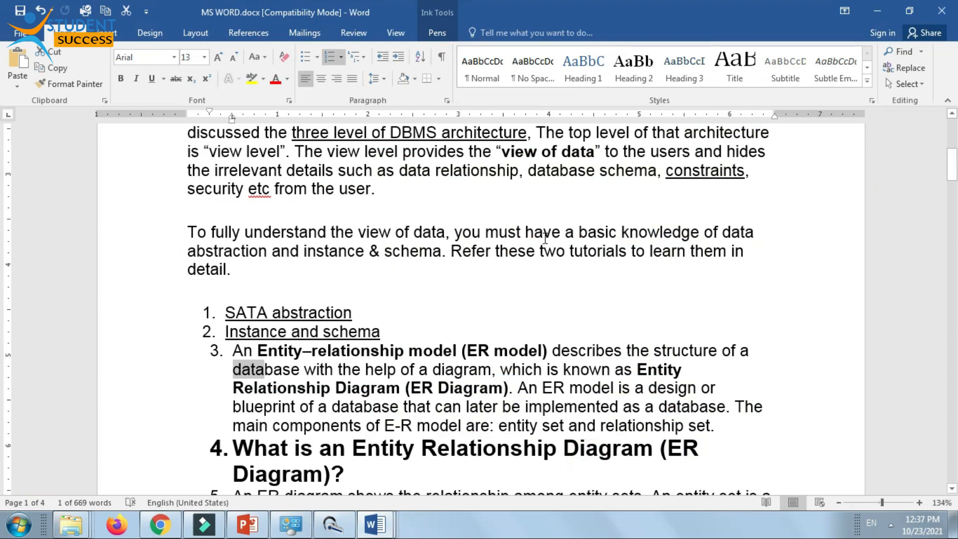
# Switch to MS WORD.docx in Word and italicize the first line of the red "Abstraction" paragraph
pyautogui.click(357, 228)
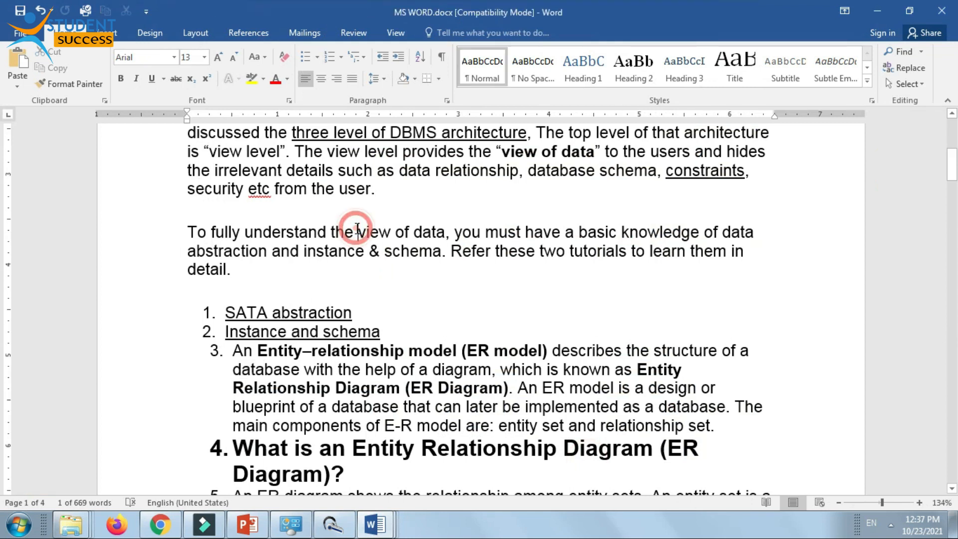
pyautogui.scroll(4, 358, 229)
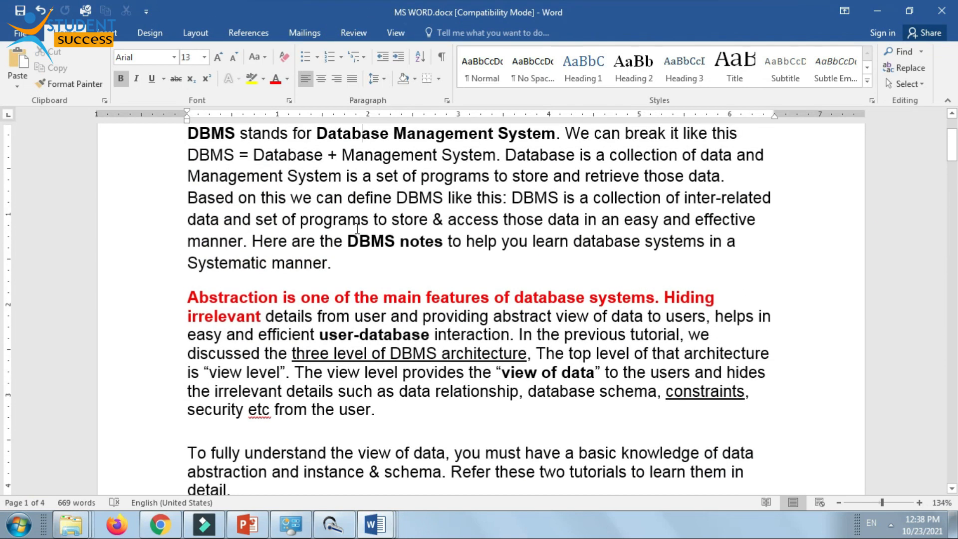
pyautogui.click(185, 291)
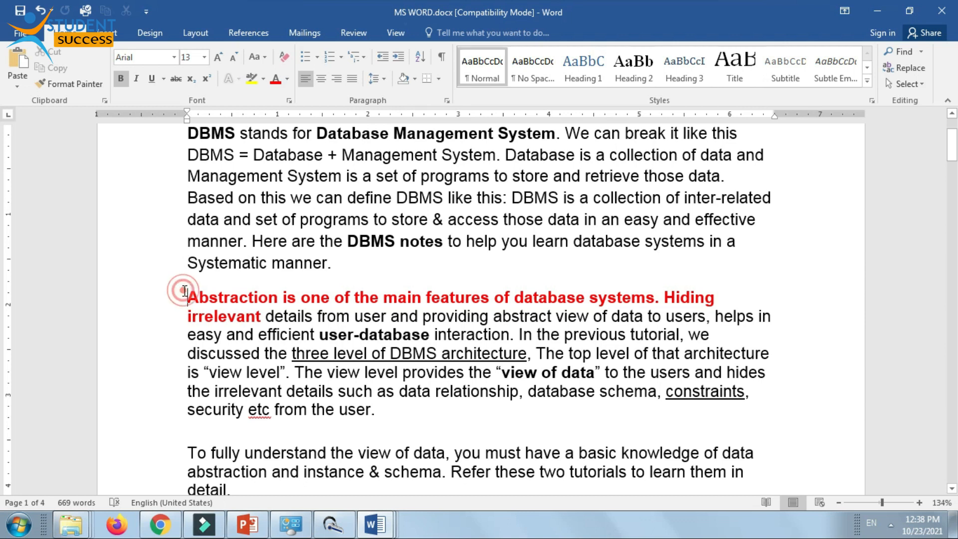
pyautogui.hotkey('shift', 'End')
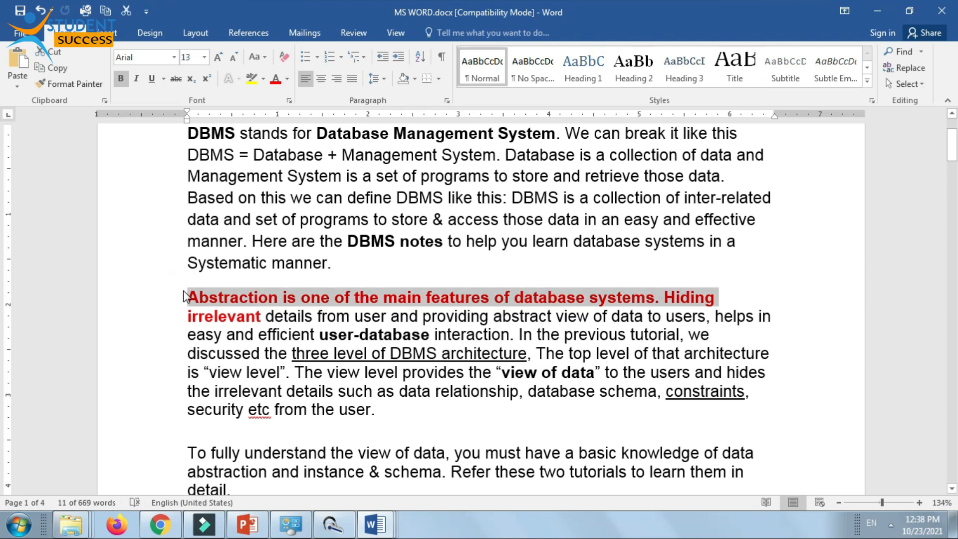
pyautogui.hotkey('ctrl', 'i')
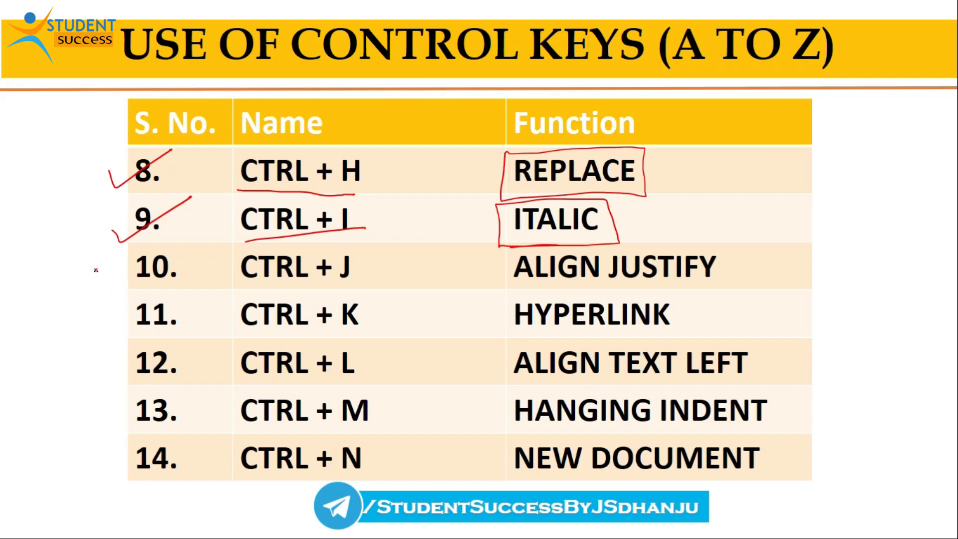
# Return to the PowerPoint slide, tick row 10 with the pen, underline CTRL + J and box ALIGN JUSTIFY
pyautogui.moveTo(96, 273); pyautogui.dragTo(165, 255)
pyautogui.moveTo(236, 283); pyautogui.dragTo(370, 274)
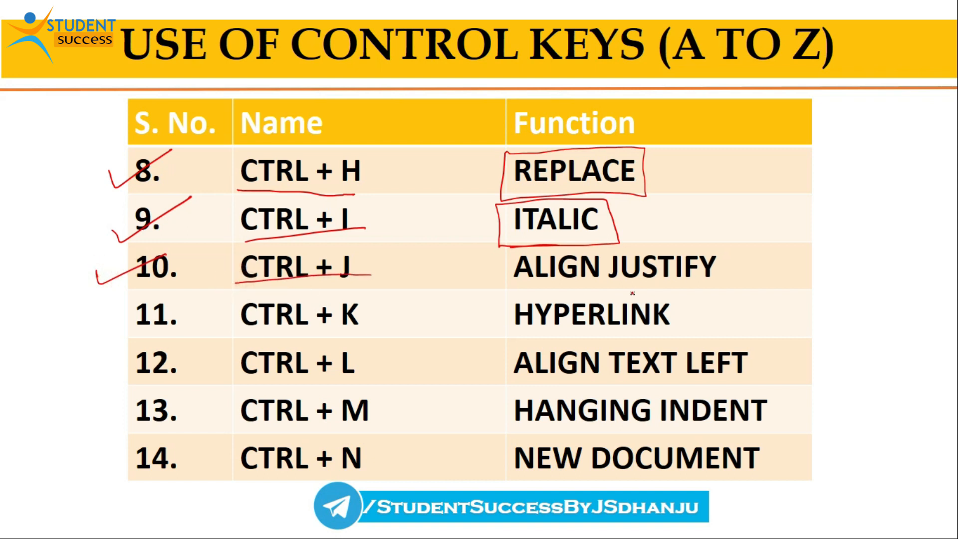
pyautogui.moveTo(510, 251)
pyautogui.mouseDown()
pyautogui.moveTo(532, 296)
pyautogui.moveTo(511, 249)
pyautogui.mouseUp()
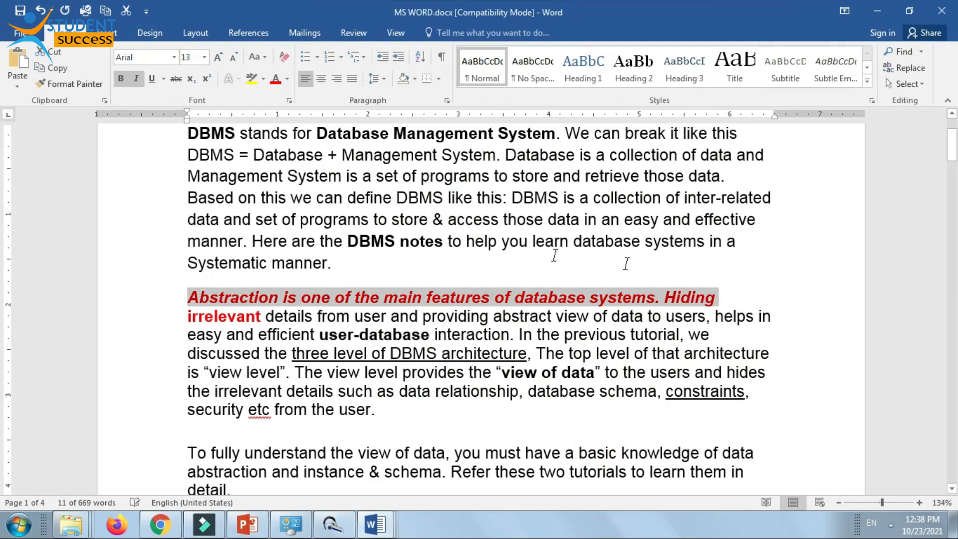
# Switch to MS WORD.docx in Word and justify the first paragraph, from "DBMS stands for" to "Systematic manner."
pyautogui.click(653, 269)
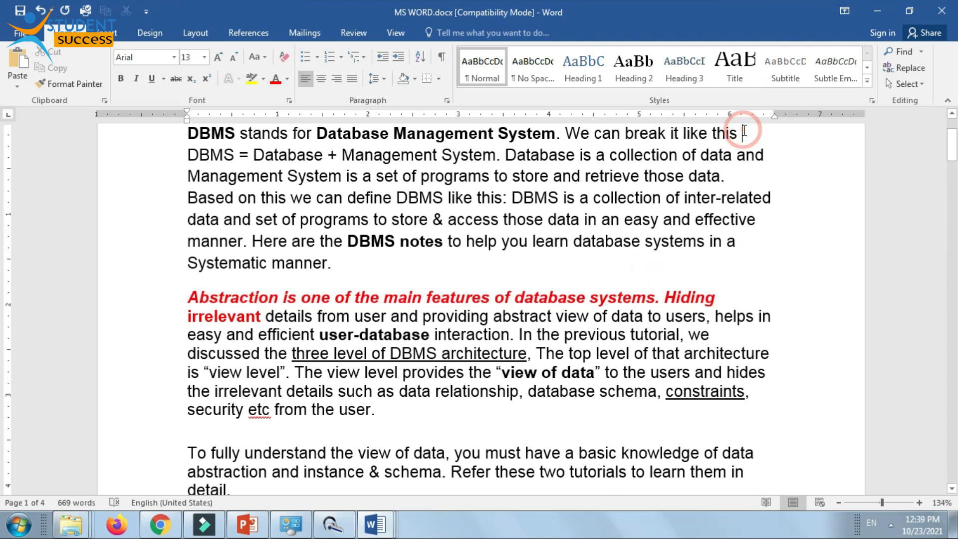
pyautogui.click(774, 156)
pyautogui.click(743, 175)
pyautogui.click(781, 197)
pyautogui.click(758, 219)
pyautogui.moveTo(183, 133); pyautogui.dragTo(382, 278)
pyautogui.hotkey('ctrl', 'j')
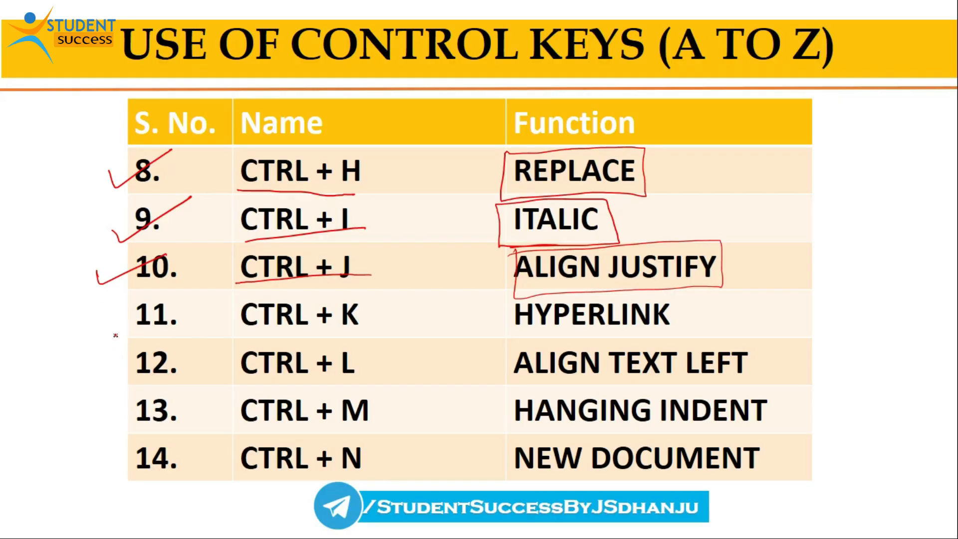
# Return to the PowerPoint slide, tick row 11 with the pen and underline CTRL + K and HYPERLINK
pyautogui.moveTo(97, 325); pyautogui.dragTo(176, 298)
pyautogui.moveTo(242, 330); pyautogui.dragTo(360, 327)
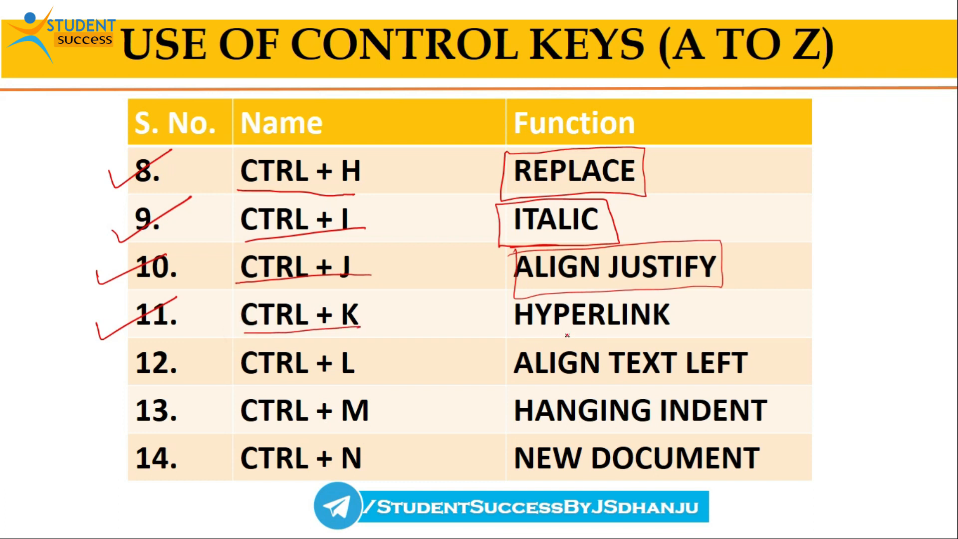
pyautogui.moveTo(511, 338); pyautogui.dragTo(692, 325)
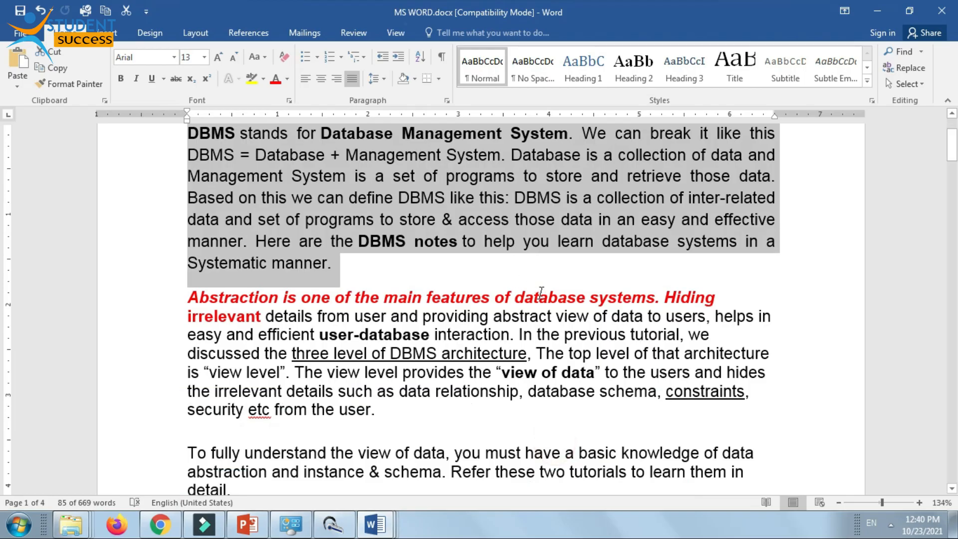
# Switch to MS WORD.docx in Word and hyperlink the word "database" in the red line to the Desktop folder INTRODUCTION TO COMPUTER NETWORKS
pyautogui.click(540, 294)
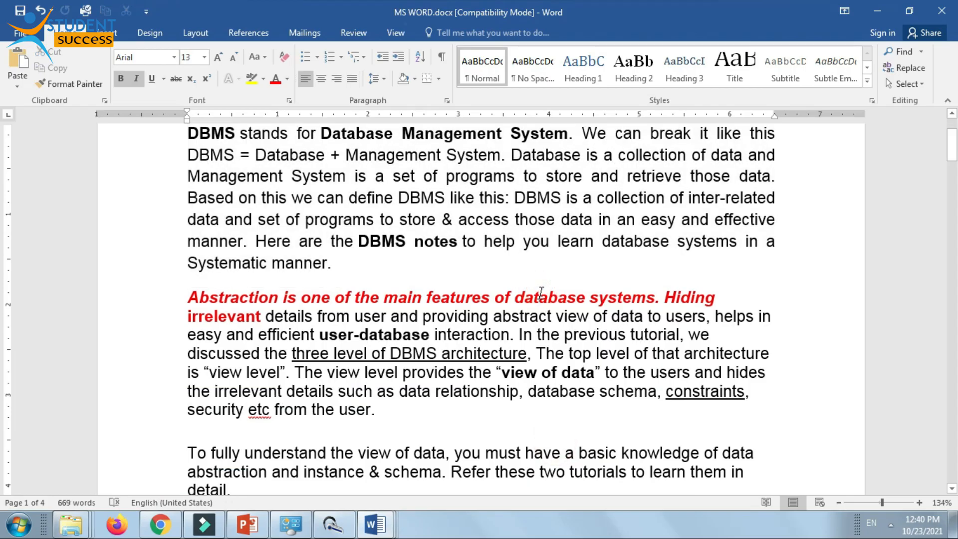
pyautogui.doubleClick(541, 294)
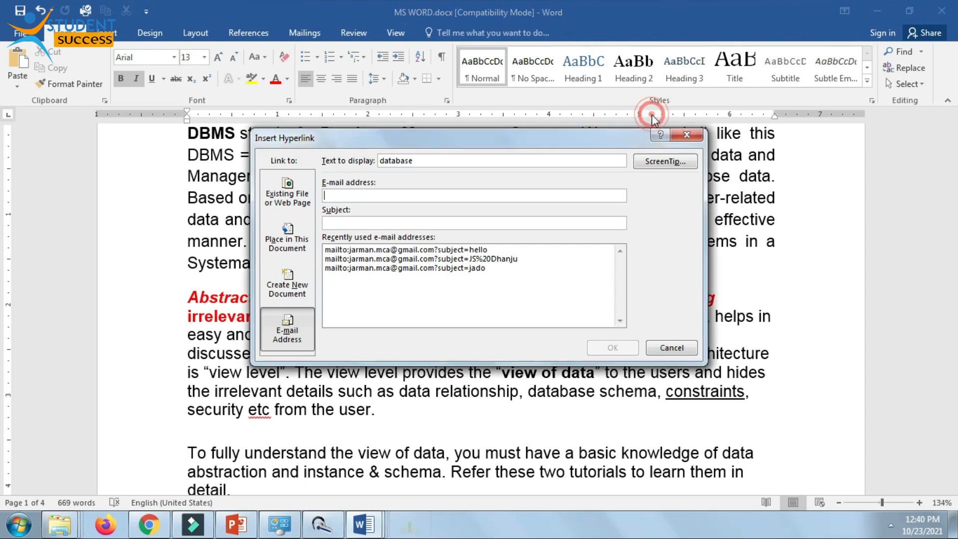
pyautogui.click(286, 198)
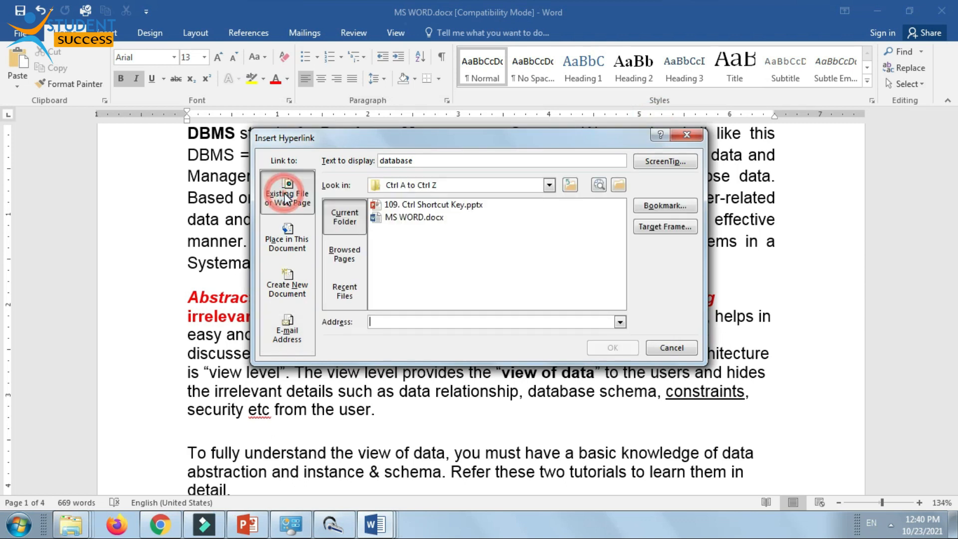
pyautogui.click(549, 187)
pyautogui.click(399, 196)
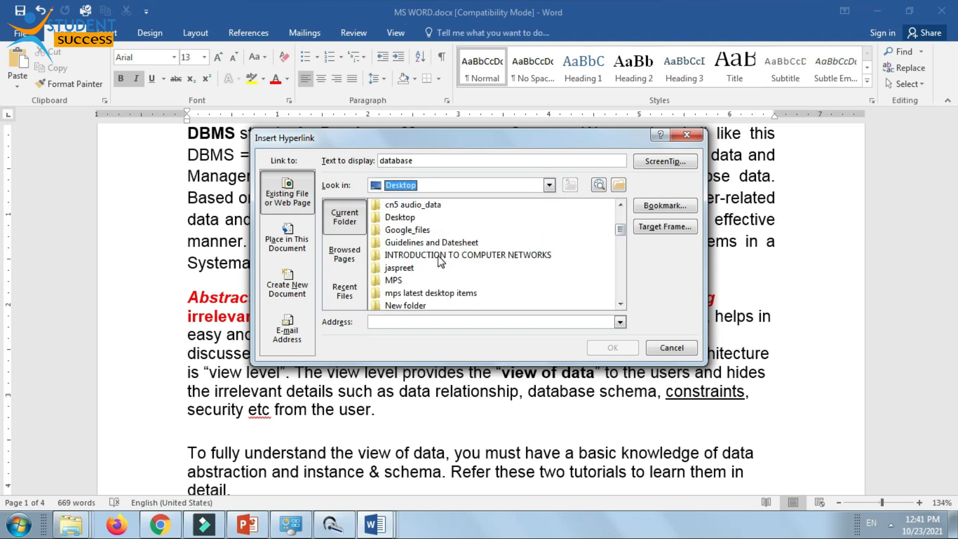
pyautogui.click(440, 257)
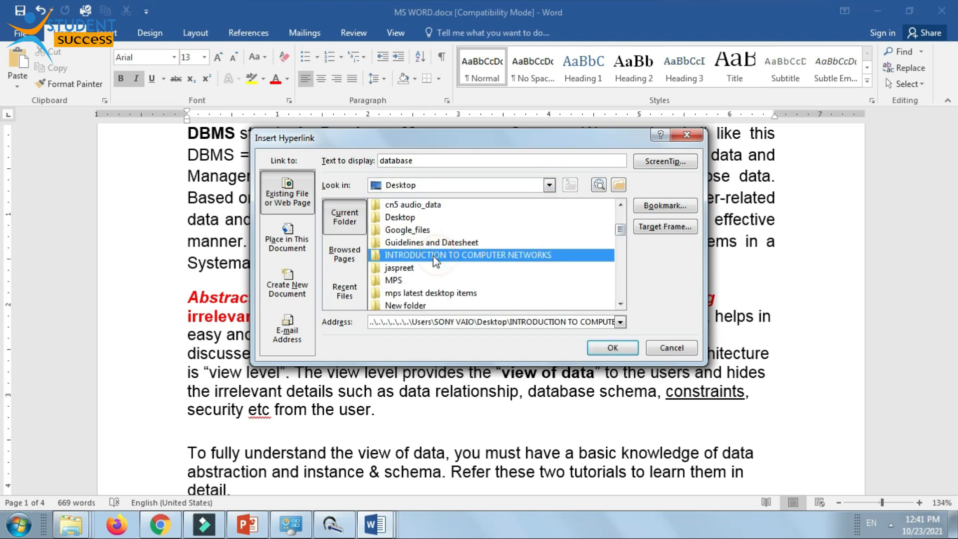
pyautogui.click(622, 348)
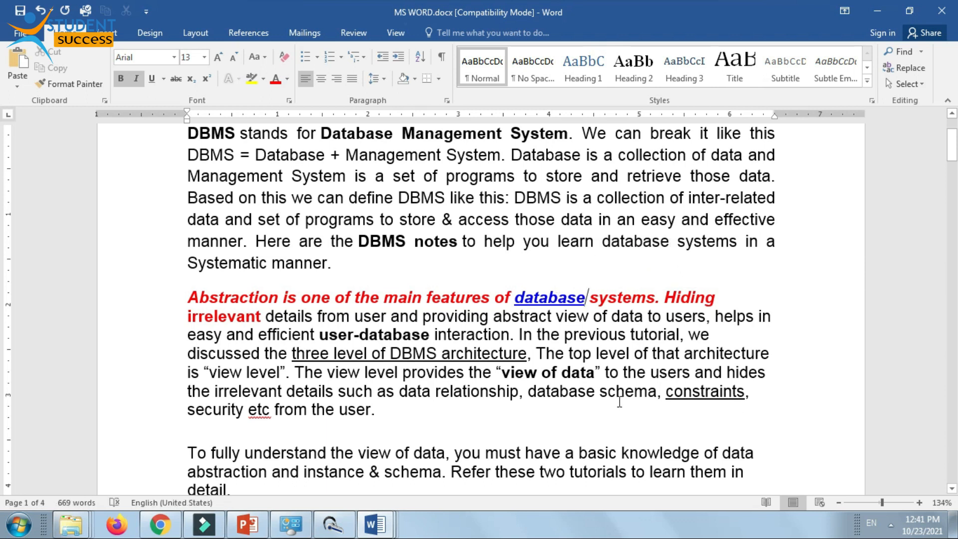
# Follow the "database" hyperlink, view the linked folder in a maximized window and minimize it
pyautogui.keyDown('ctrl'); pyautogui.click(554, 299); pyautogui.keyUp('ctrl')
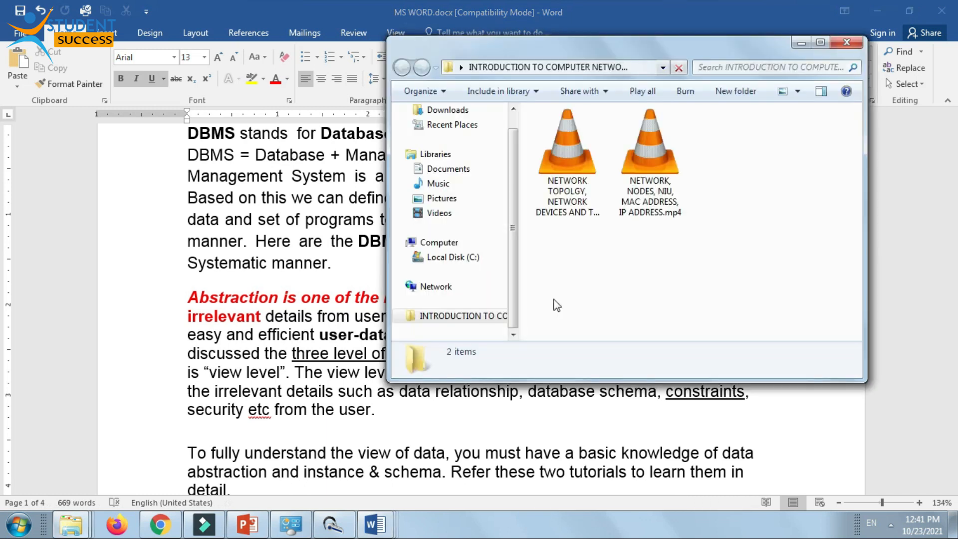
pyautogui.doubleClick(760, 47)
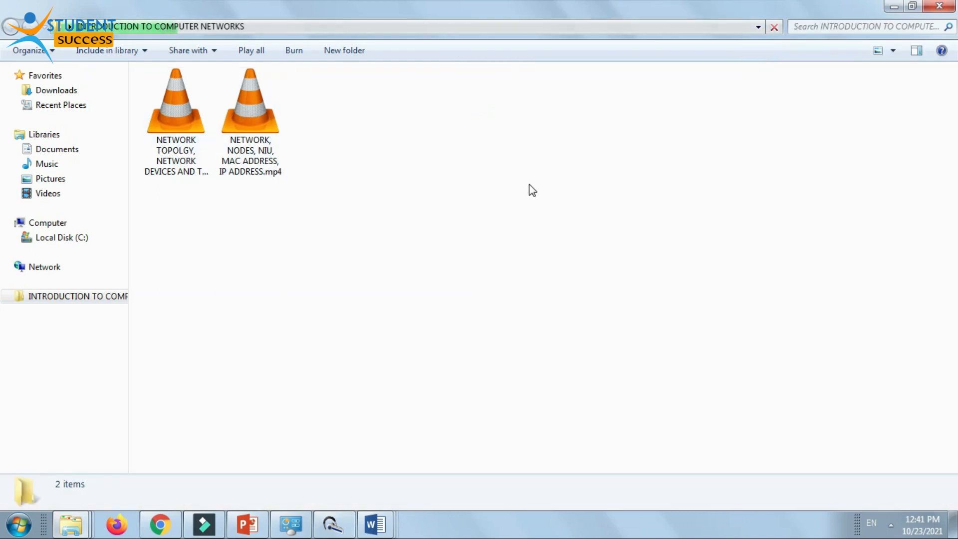
pyautogui.click(895, 8)
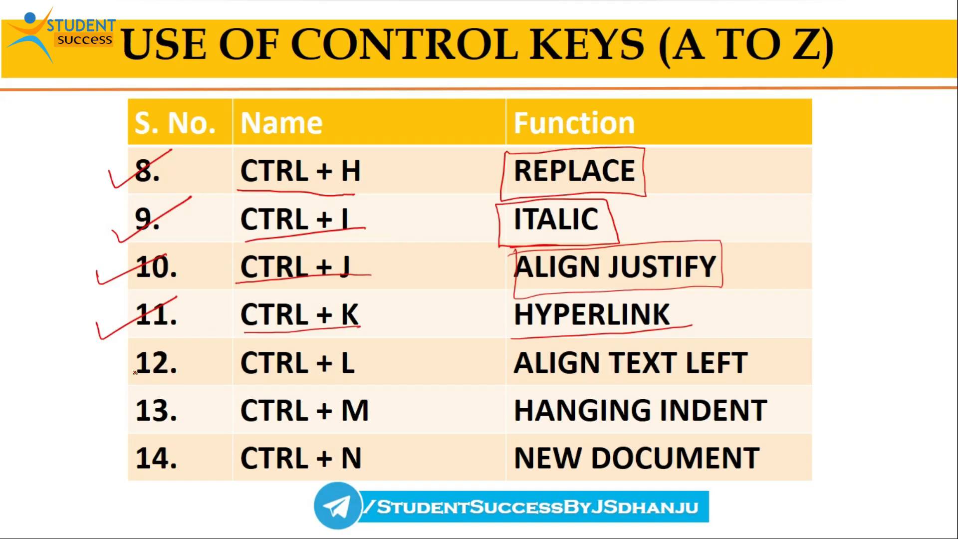
# Return to the PowerPoint slide, tick row 12 with the pen and underline CTRL + L and TEXT LEFT
pyautogui.moveTo(116, 370); pyautogui.dragTo(191, 345)
pyautogui.moveTo(242, 383); pyautogui.dragTo(377, 375)
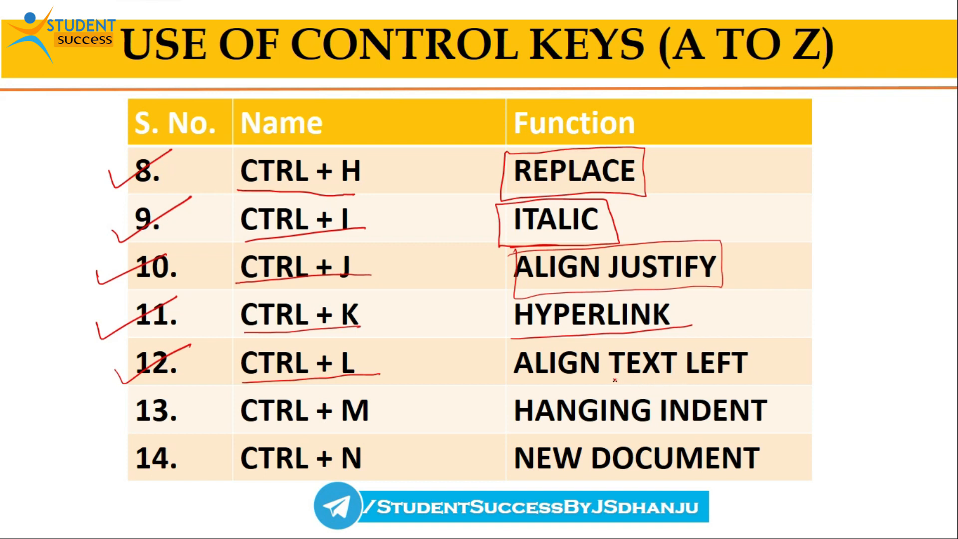
pyautogui.moveTo(615, 379); pyautogui.dragTo(766, 372)
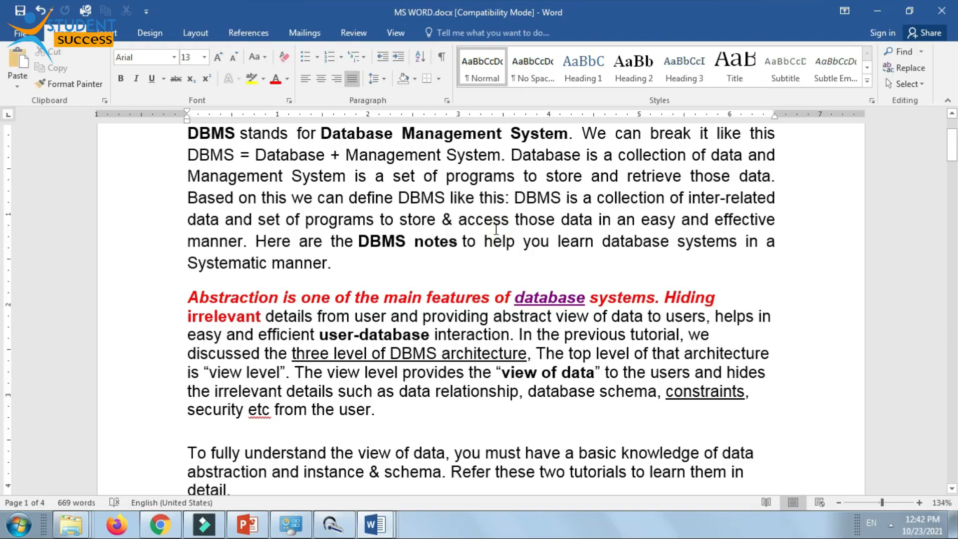
# Switch to MS WORD.docx in Word and cycle the first paragraph's alignment through left, right and justified, ending with centered
pyautogui.click(496, 229)
pyautogui.moveTo(187, 132); pyautogui.dragTo(372, 276)
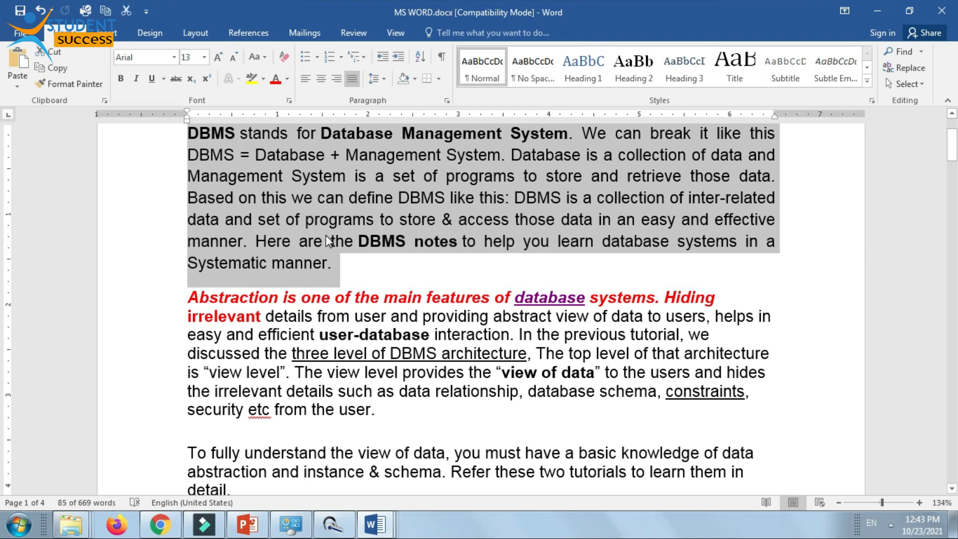
pyautogui.hotkey('ctrl', 'l')
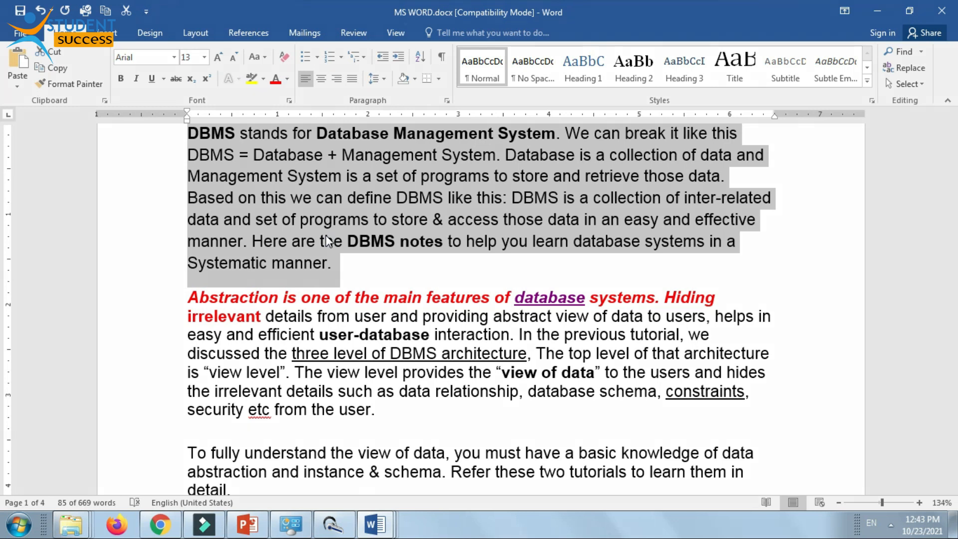
pyautogui.hotkey('ctrl', 'r')
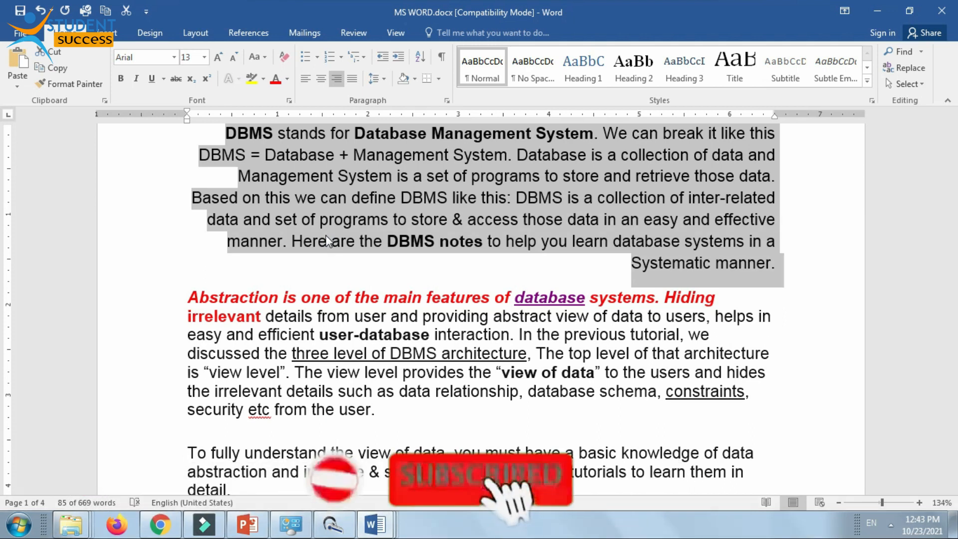
pyautogui.hotkey('ctrl', 'j')
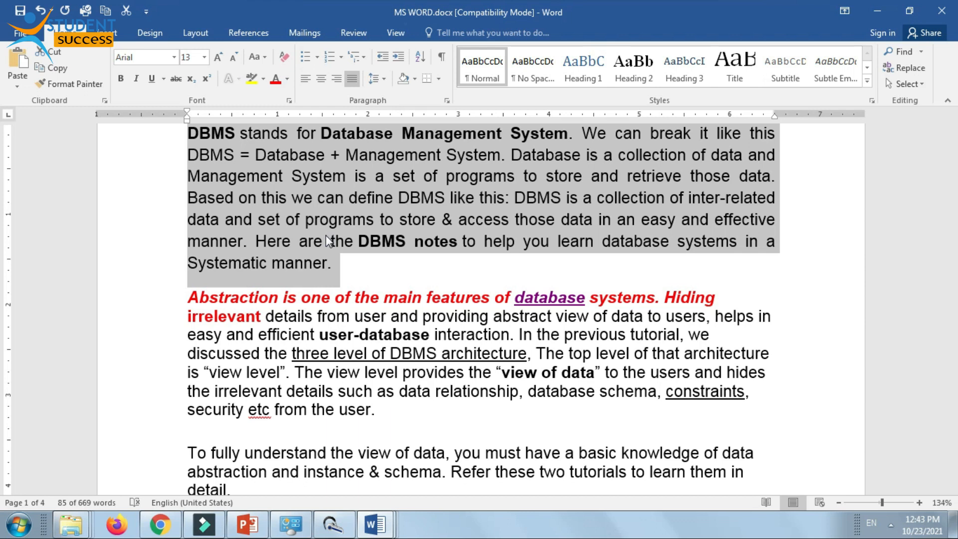
pyautogui.hotkey('ctrl', 'e')
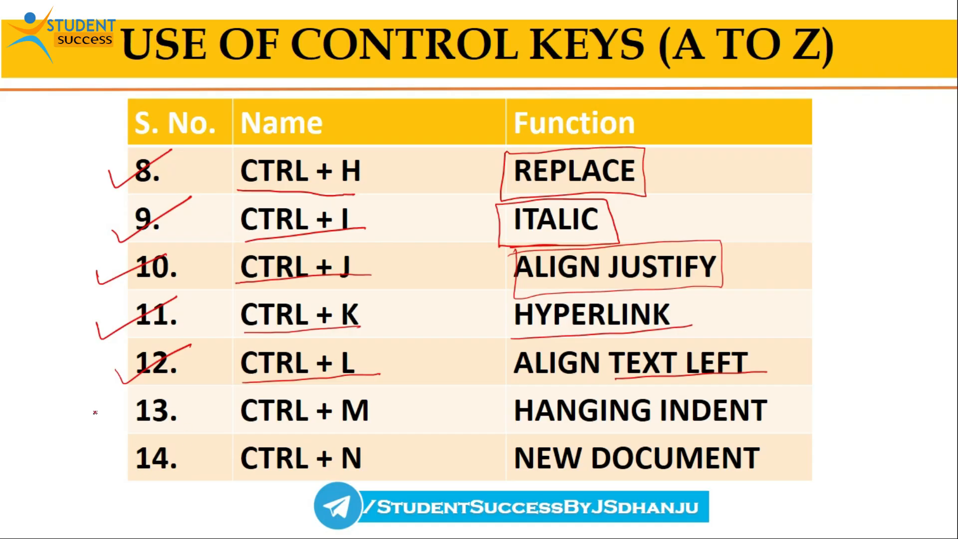
# Return to the PowerPoint slide, tick row 13 with the pen, underline CTRL + M and box HANGING INDENT
pyautogui.moveTo(98, 414); pyautogui.dragTo(180, 395)
pyautogui.moveTo(238, 428); pyautogui.dragTo(384, 422)
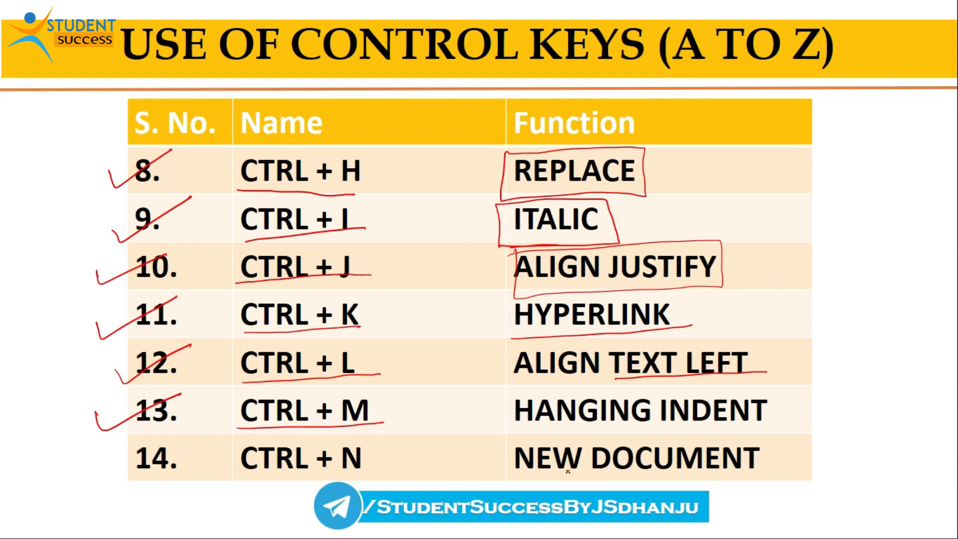
pyautogui.moveTo(508, 432)
pyautogui.mouseDown()
pyautogui.moveTo(762, 432)
pyautogui.moveTo(781, 403)
pyautogui.moveTo(519, 379)
pyautogui.moveTo(501, 429)
pyautogui.moveTo(529, 425)
pyautogui.mouseUp()
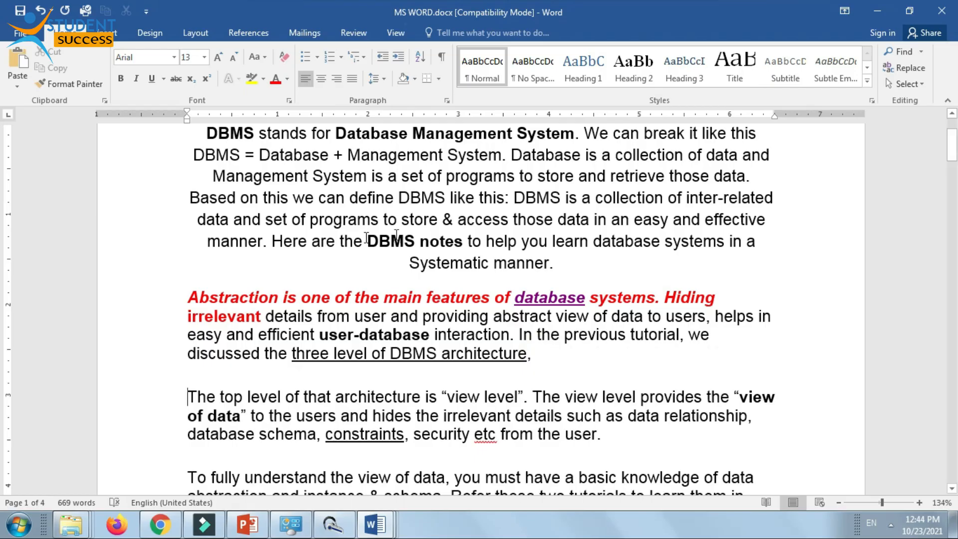
# Switch to MS WORD.docx in Word and indent the paragraph starting "The top level of that architecture" by one level
pyautogui.moveTo(189, 297); pyautogui.dragTo(564, 354)
pyautogui.click(190, 393)
pyautogui.click(197, 297)
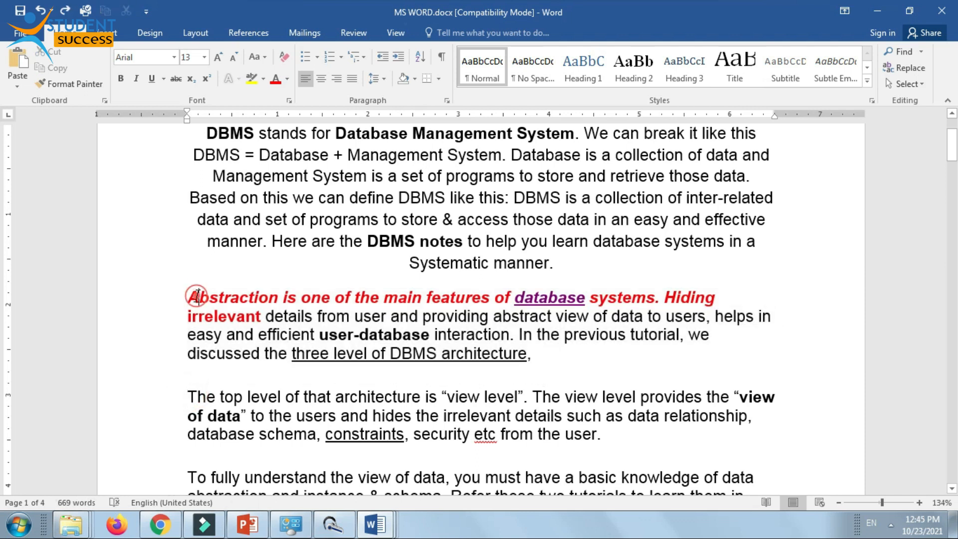
pyautogui.click(188, 395)
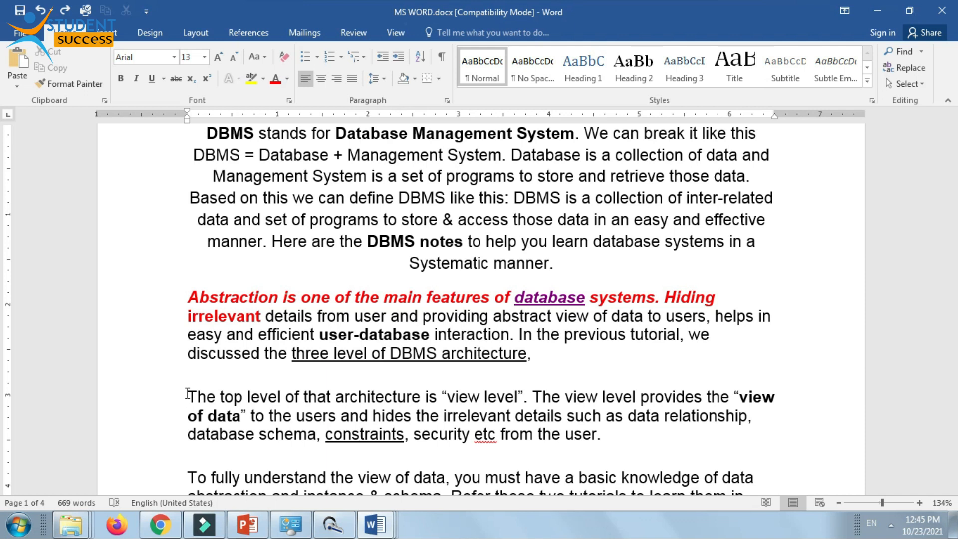
pyautogui.hotkey('ctrl', 'm')
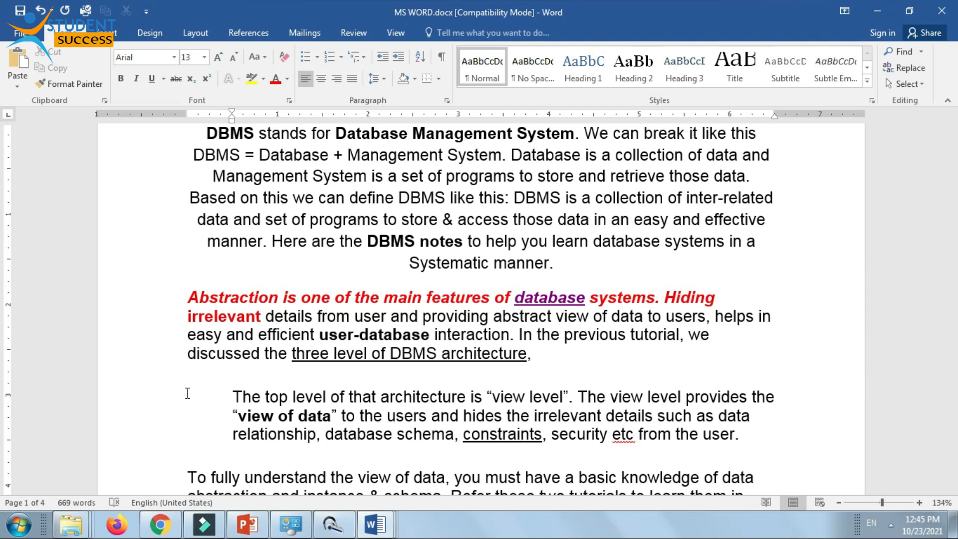
# Turn the indented paragraph into a numbered list starting at 1, with "The view level provides" beginning the second item
pyautogui.write('1')
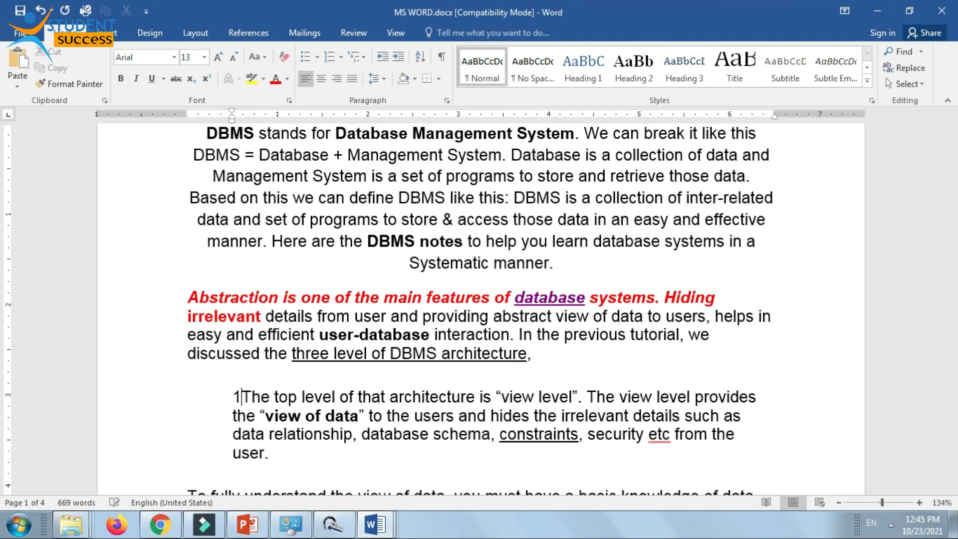
pyautogui.write('.')
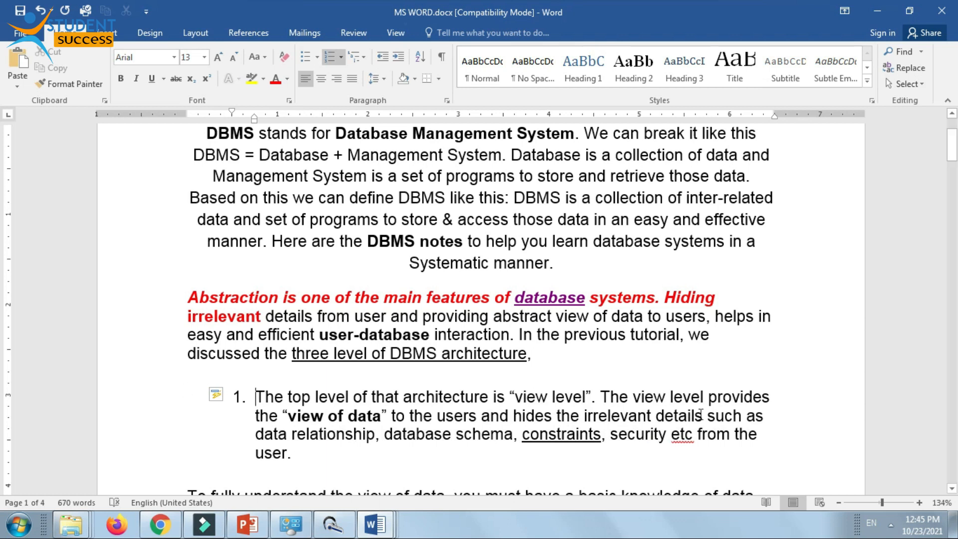
pyautogui.click(608, 396)
pyautogui.press('Return')
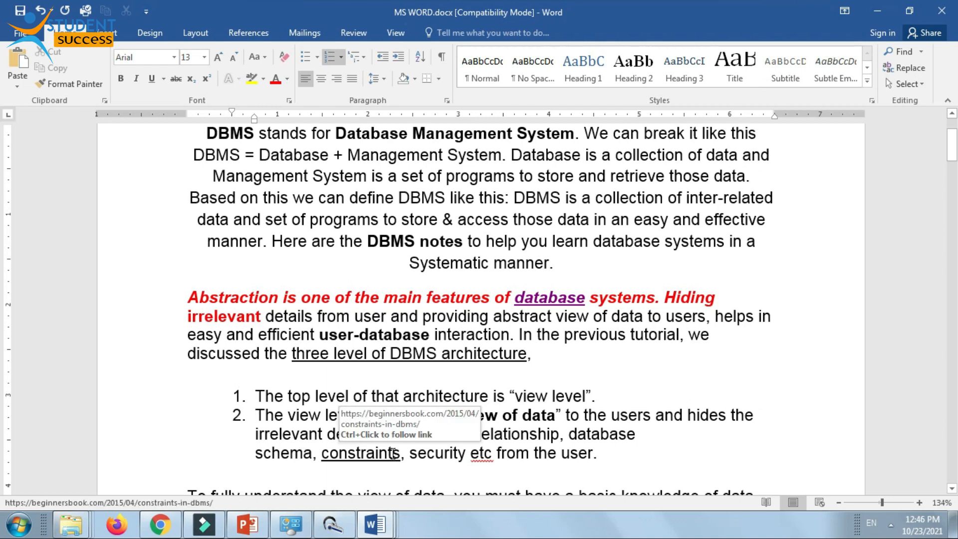
# Return to the PowerPoint slide, tick row 14 with the pen and underline CTRL + N
pyautogui.click(248, 525)
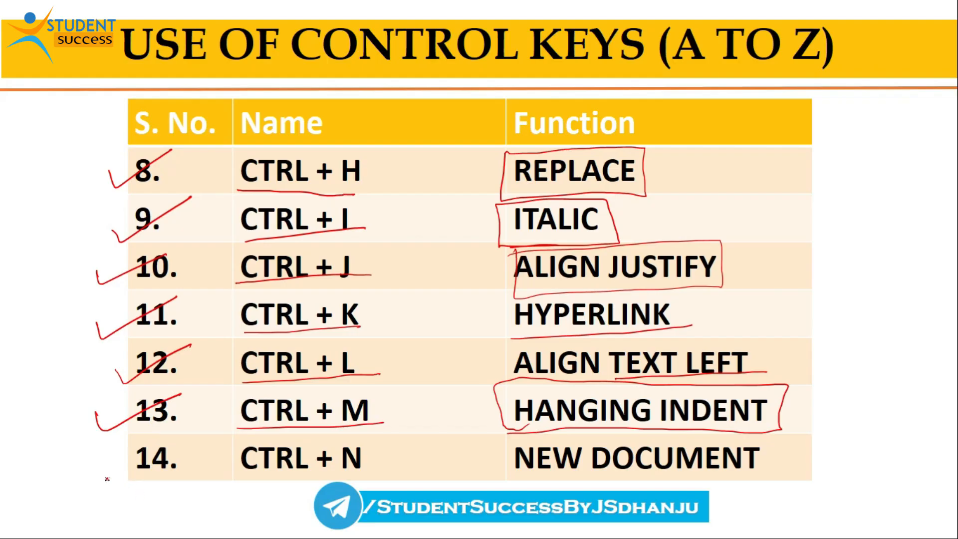
pyautogui.moveTo(159, 451); pyautogui.dragTo(94, 469)
pyautogui.moveTo(239, 478); pyautogui.dragTo(370, 478)
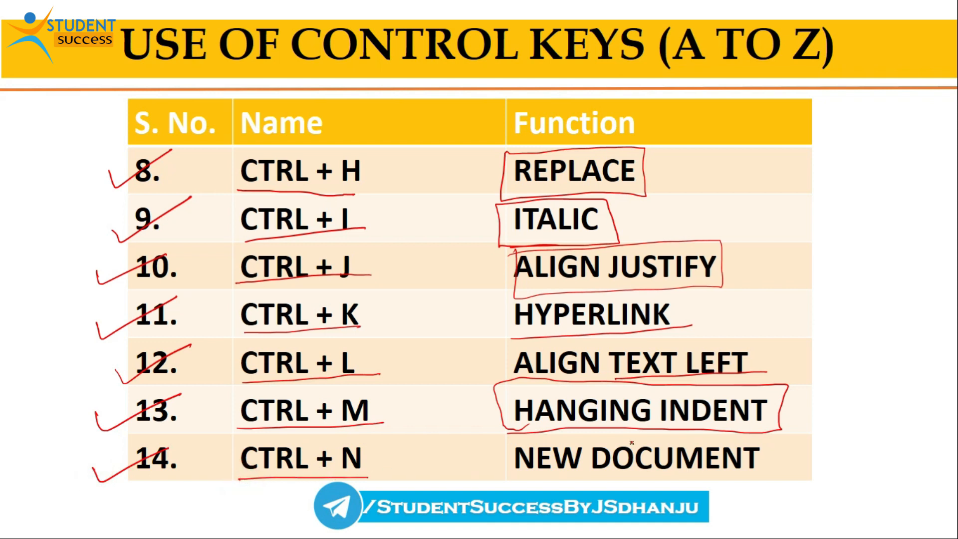